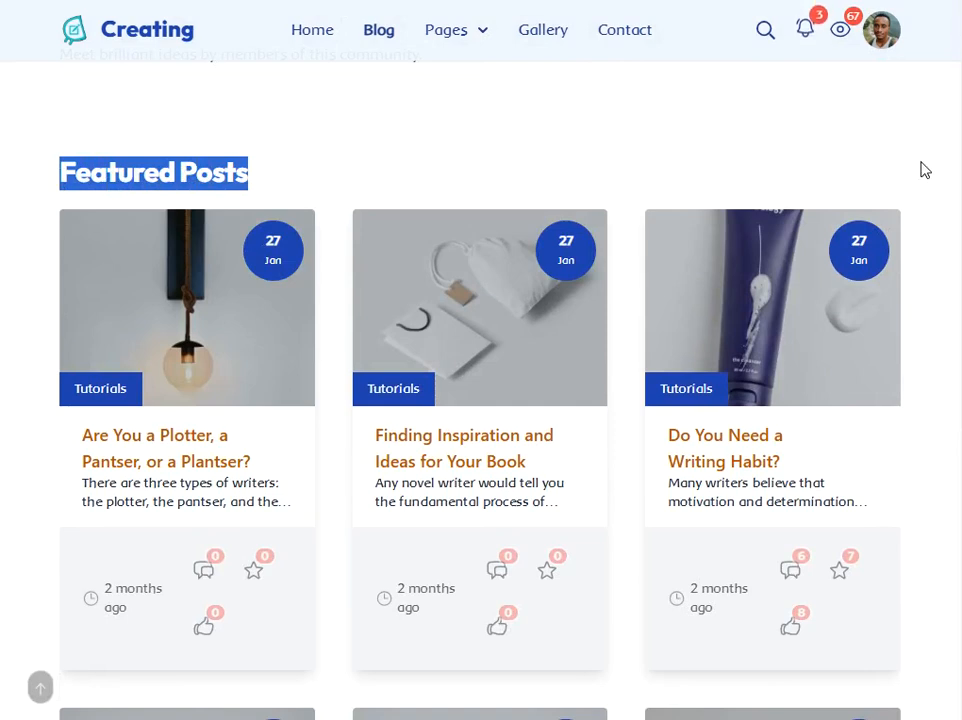
- Look through the public blog page, from the top posts through the Featured Posts and More Posts sections
scroll(925, 170, down, 8)
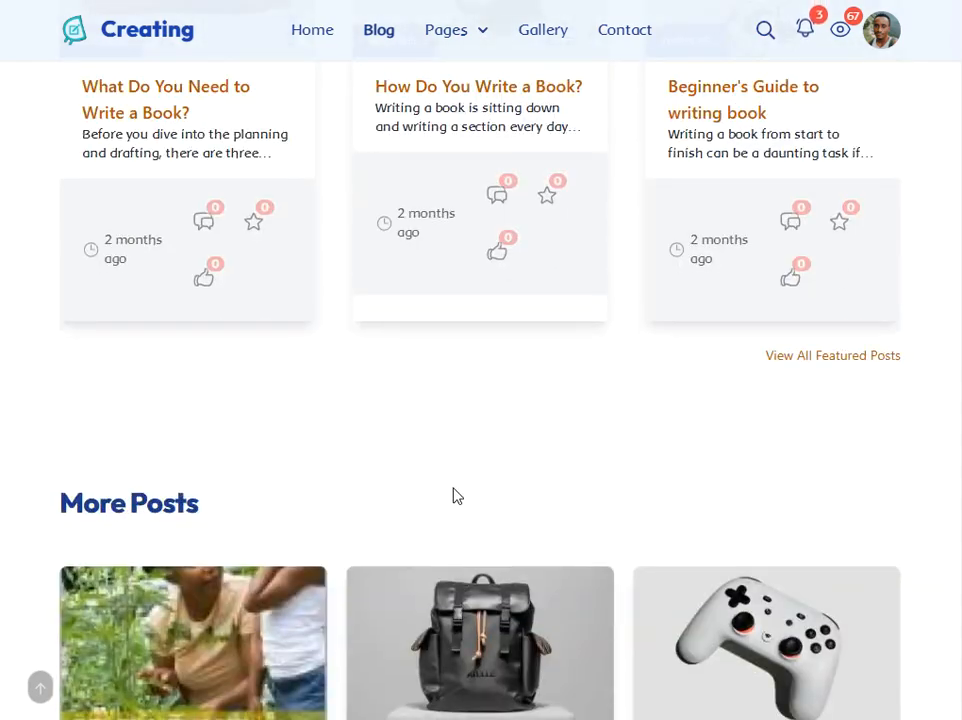
scroll(456, 496, down, 10)
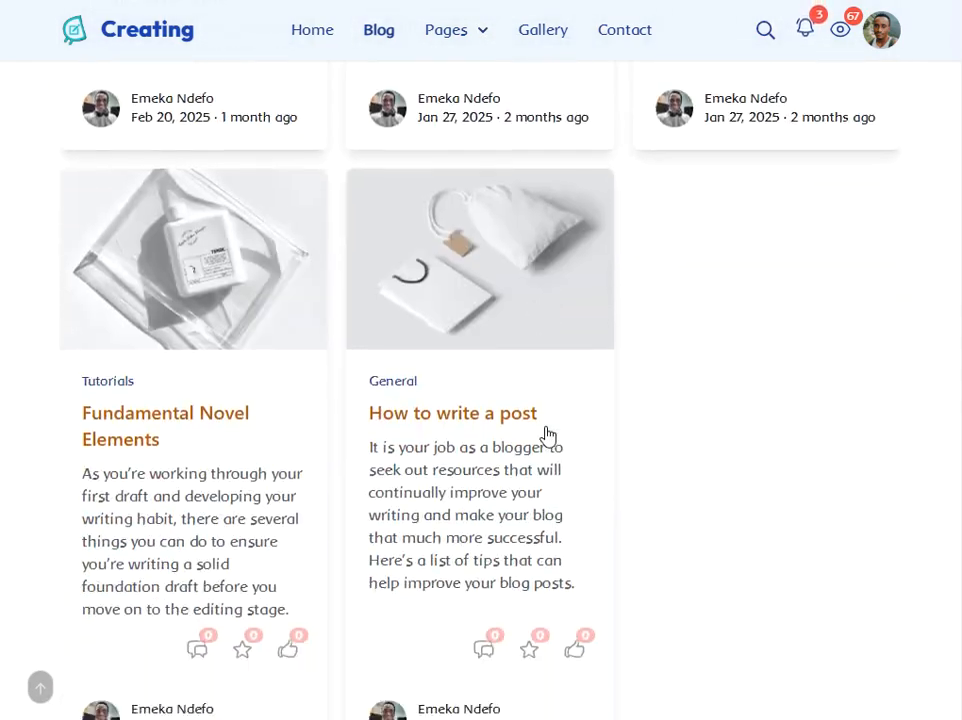
scroll(547, 436, down, 2)
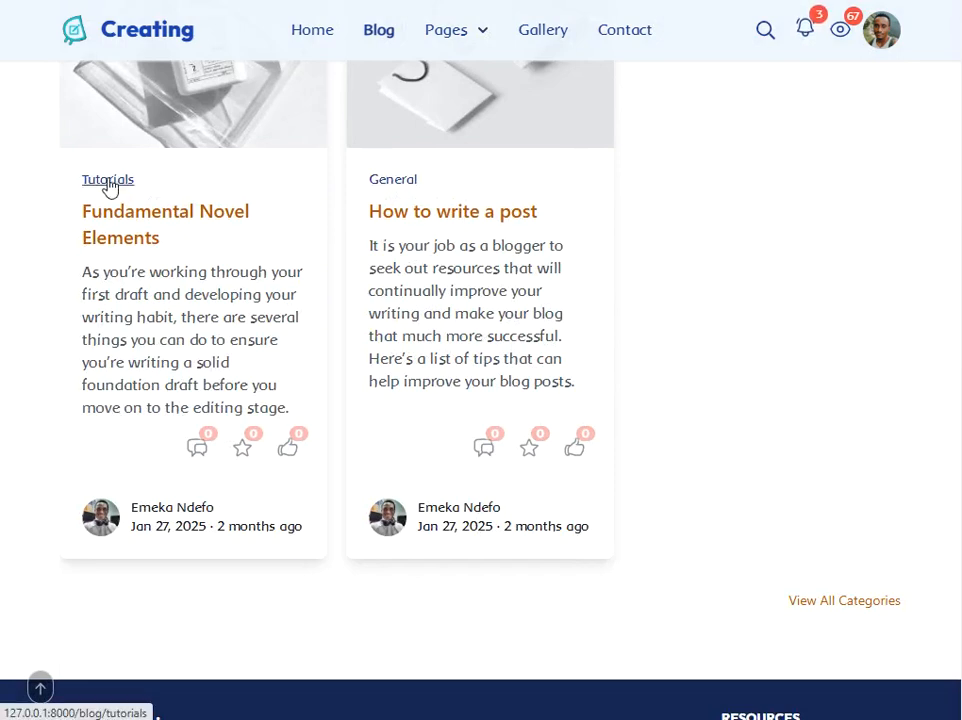
scroll(380, 200, up, 2)
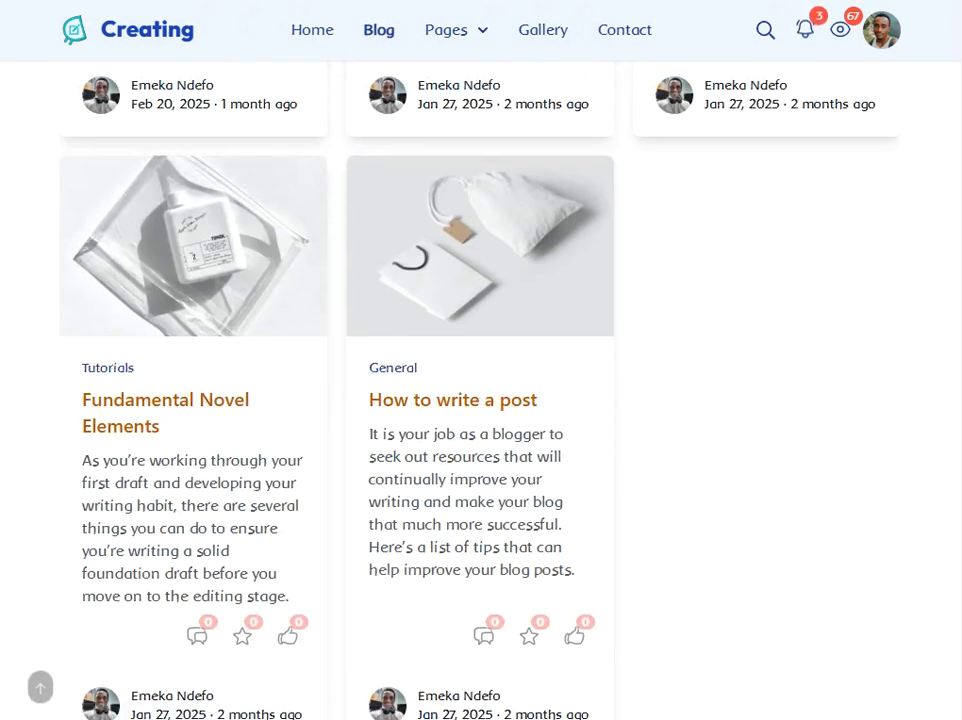
scroll(670, 401, up, 8)
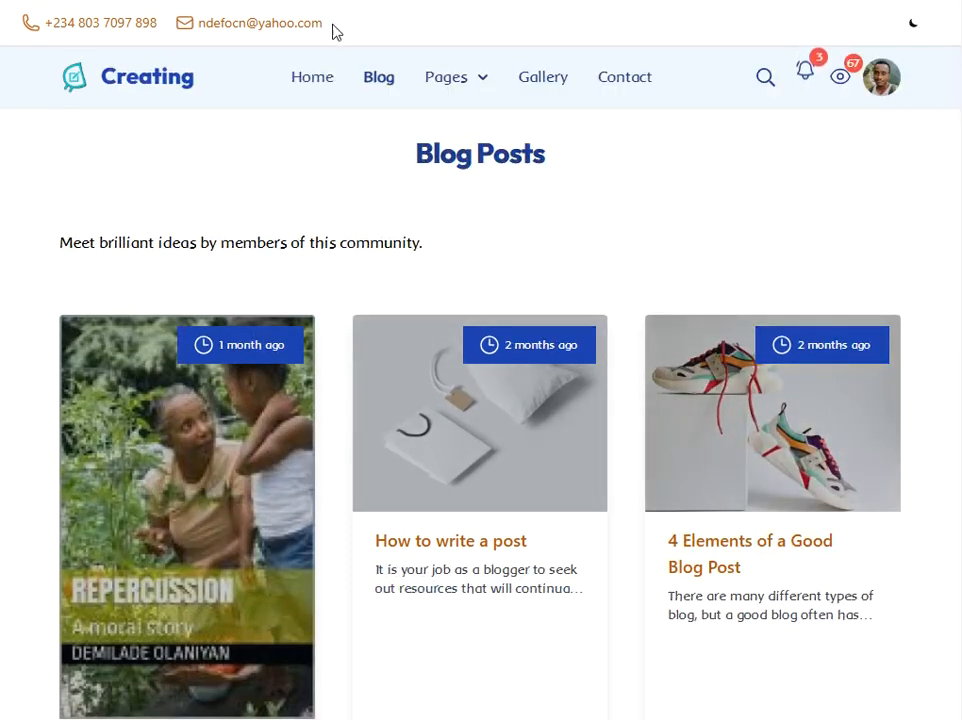
scroll(496, 485, down, 2)
scroll(490, 430, up, 2)
scroll(509, 277, down, 4)
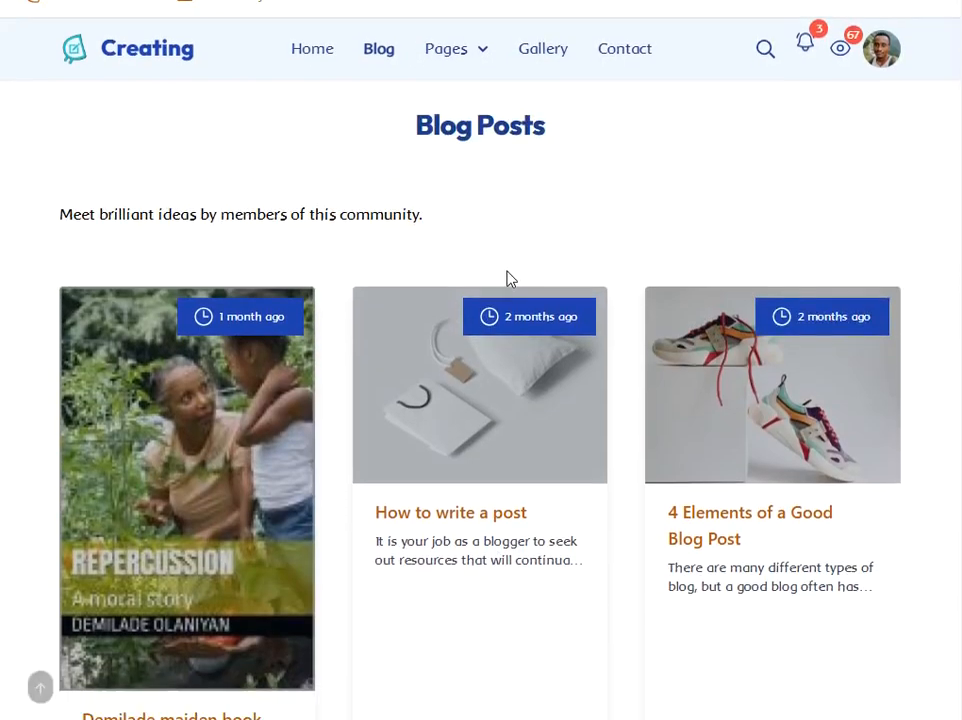
scroll(447, 354, up, 3)
scroll(335, 87, up, 1)
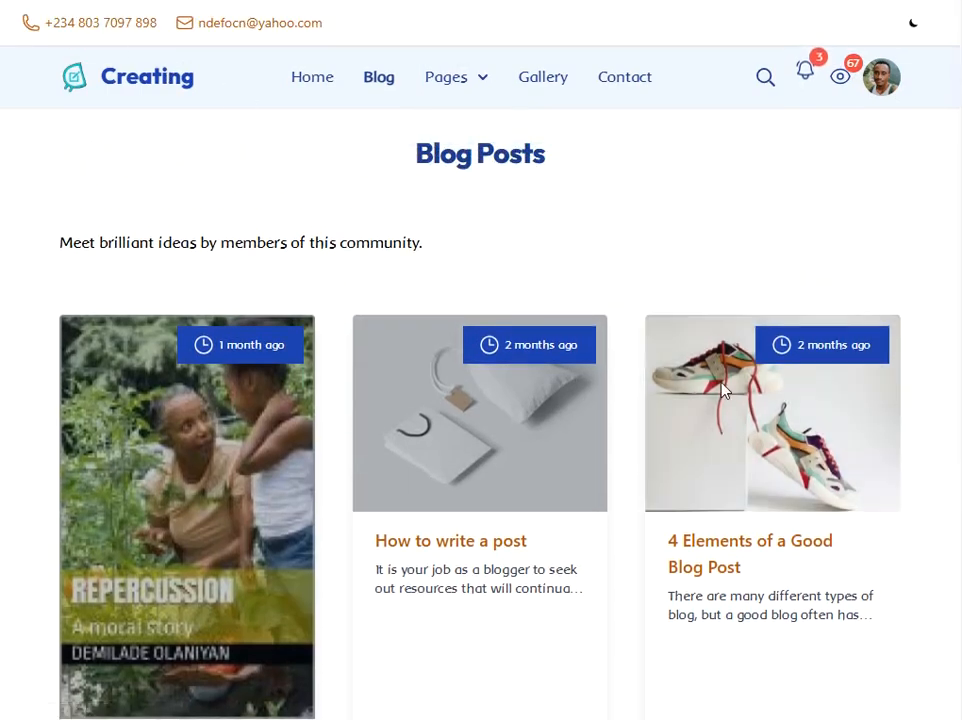
scroll(807, 407, down, 8)
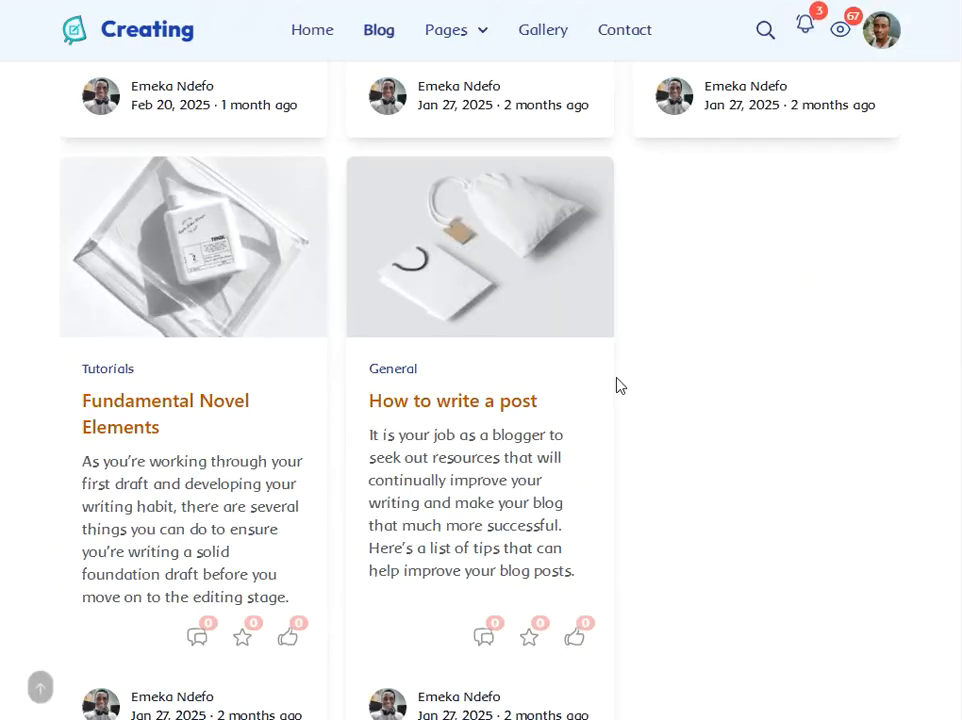
scroll(616, 384, up, 8)
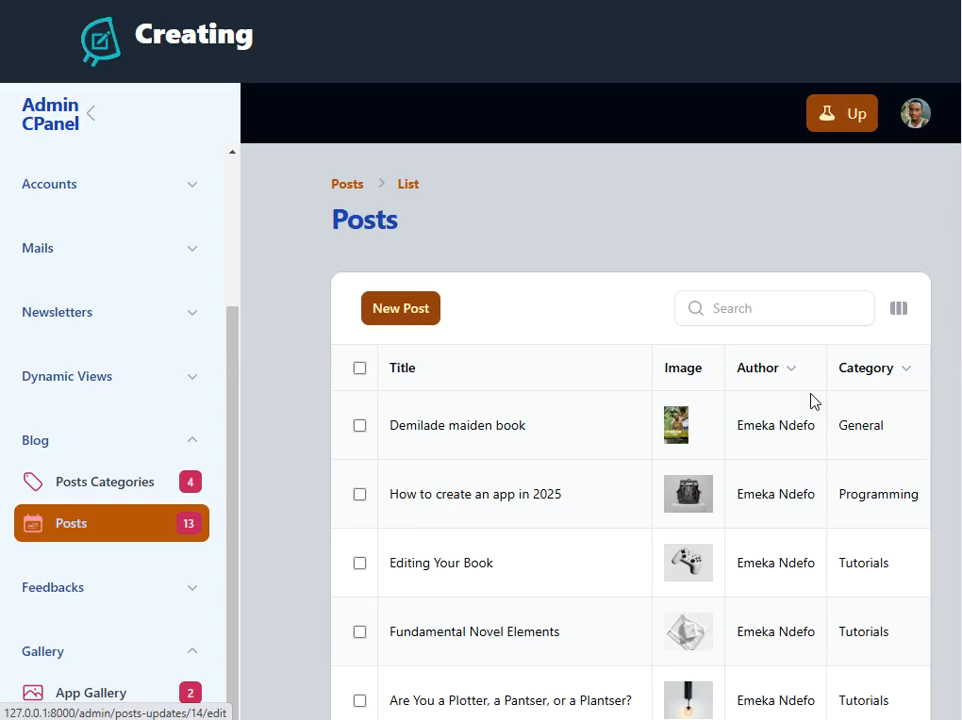
- Review the admin list of posts, including the author, category, status, comments and featured columns
scroll(593, 545, down, 4)
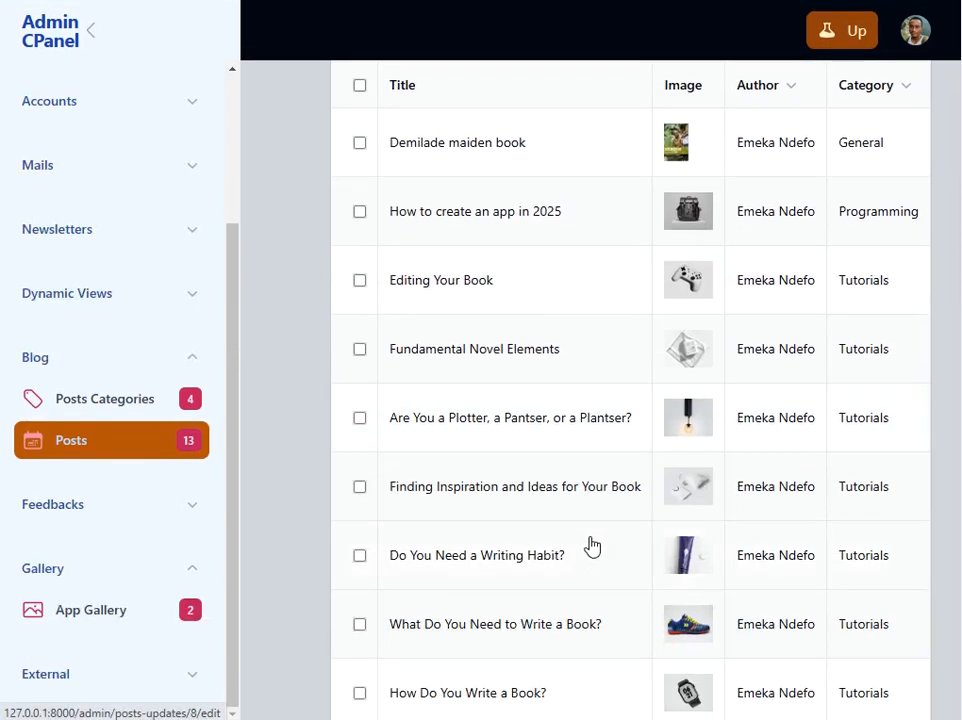
scroll(423, 470, up, 1)
scroll(515, 459, down, 3)
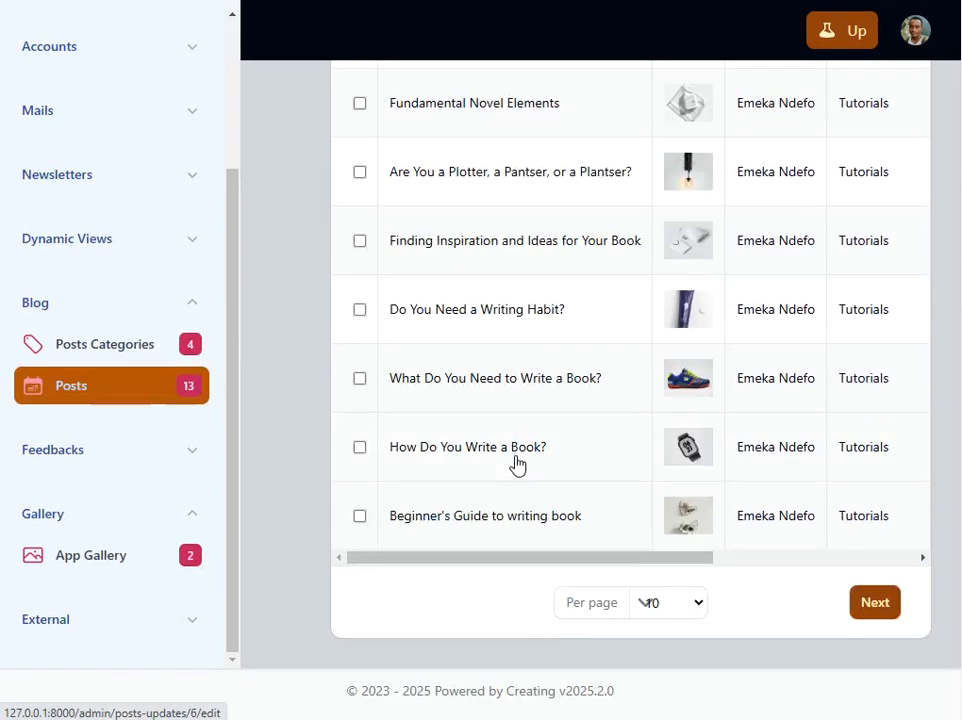
scroll(505, 390, up, 5)
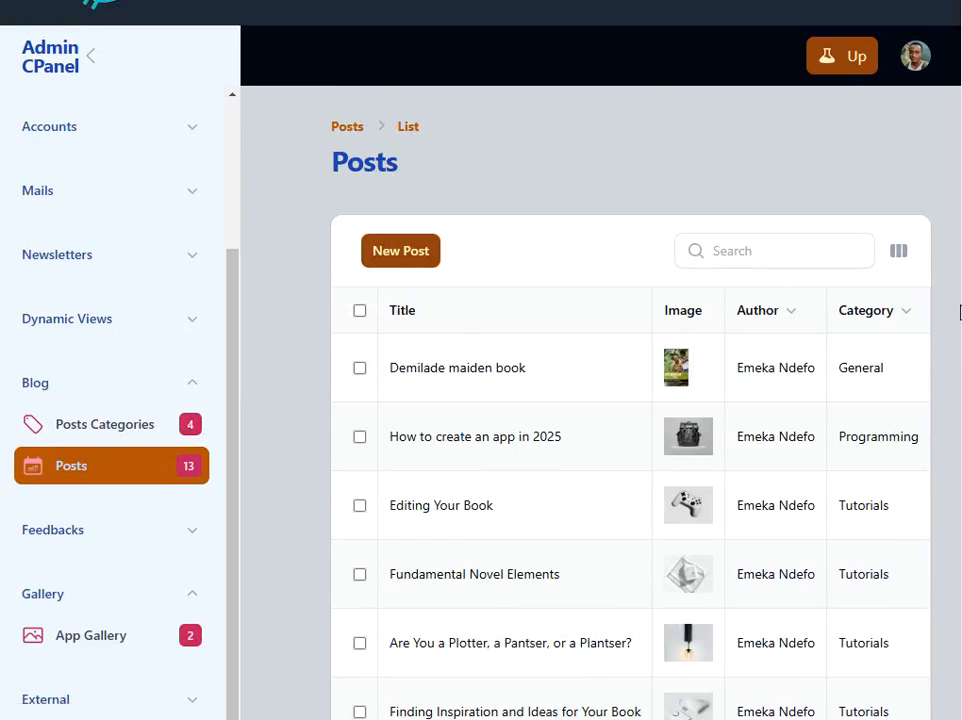
scroll(779, 563, down, 5)
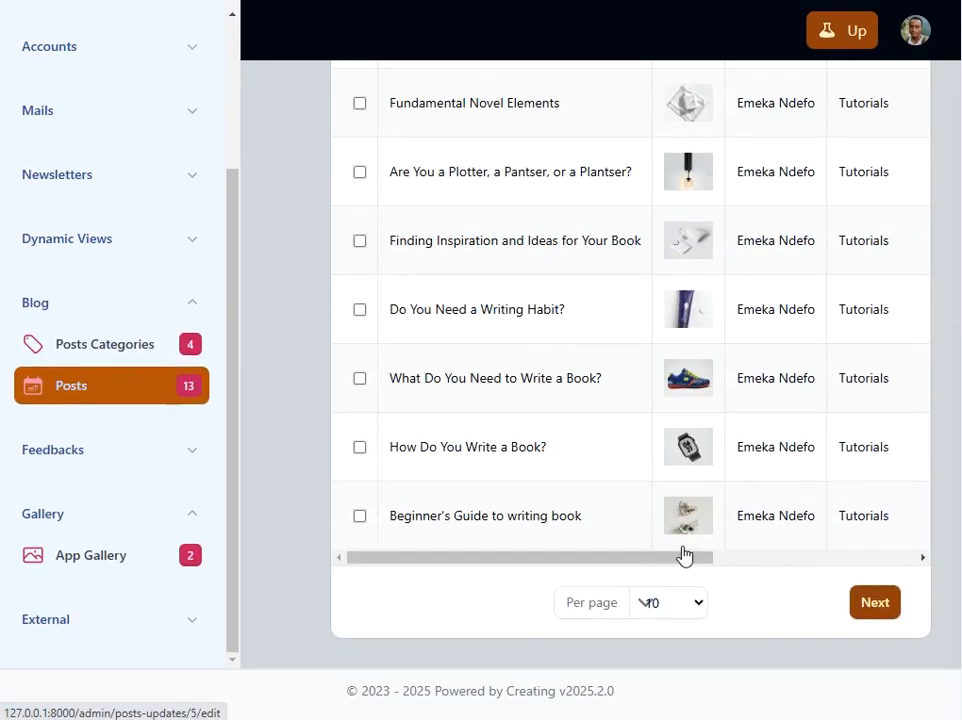
drag(669, 563, 840, 558)
scroll(762, 498, up, 5)
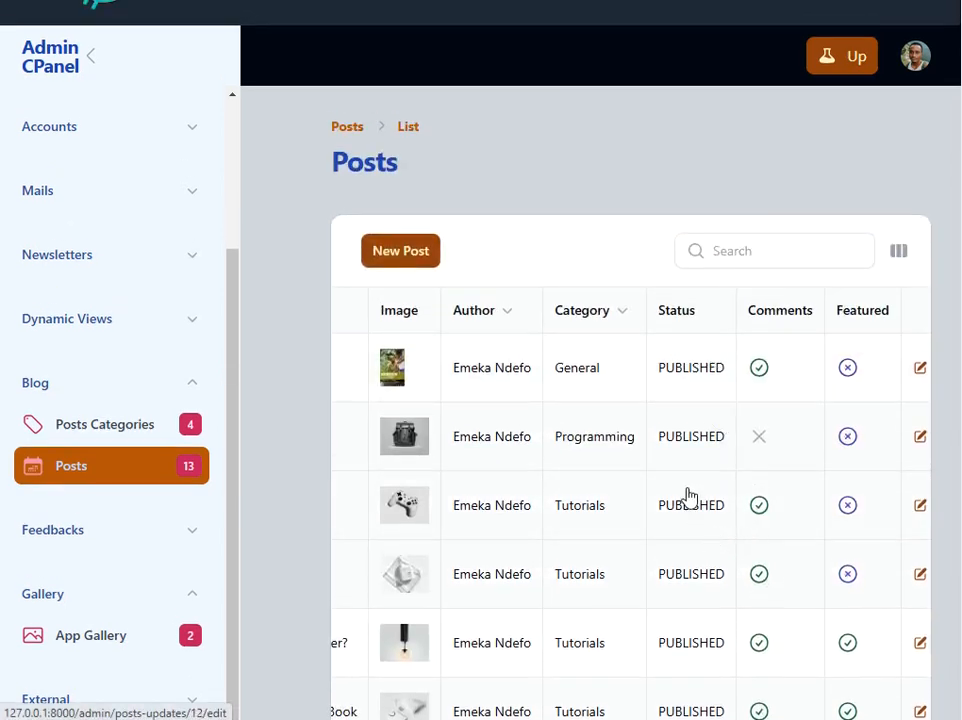
scroll(739, 569, down, 4)
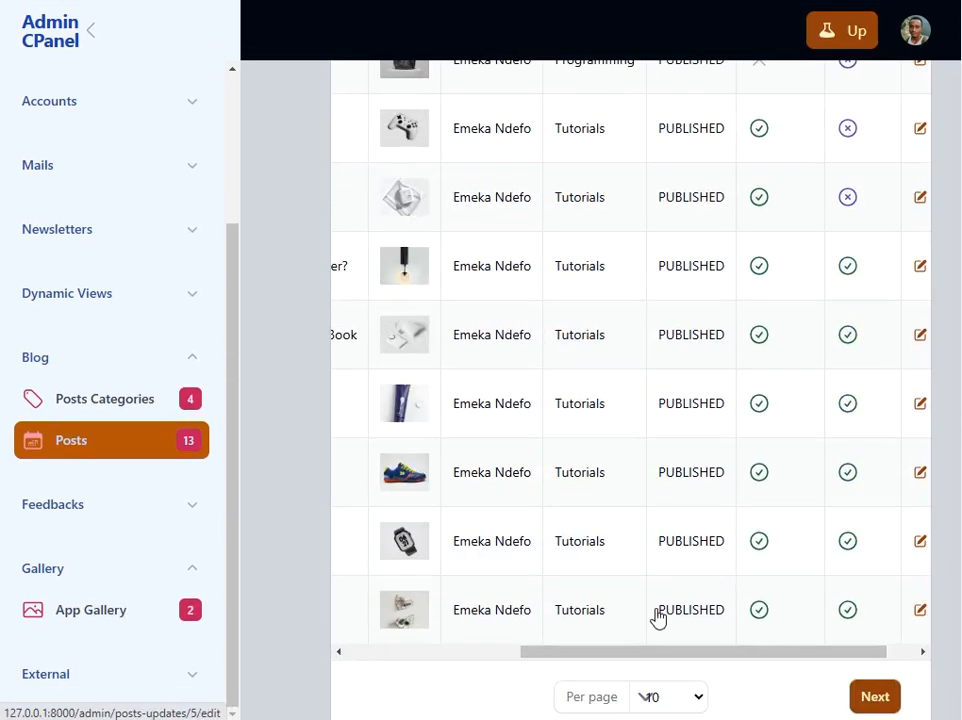
drag(641, 655, 436, 655)
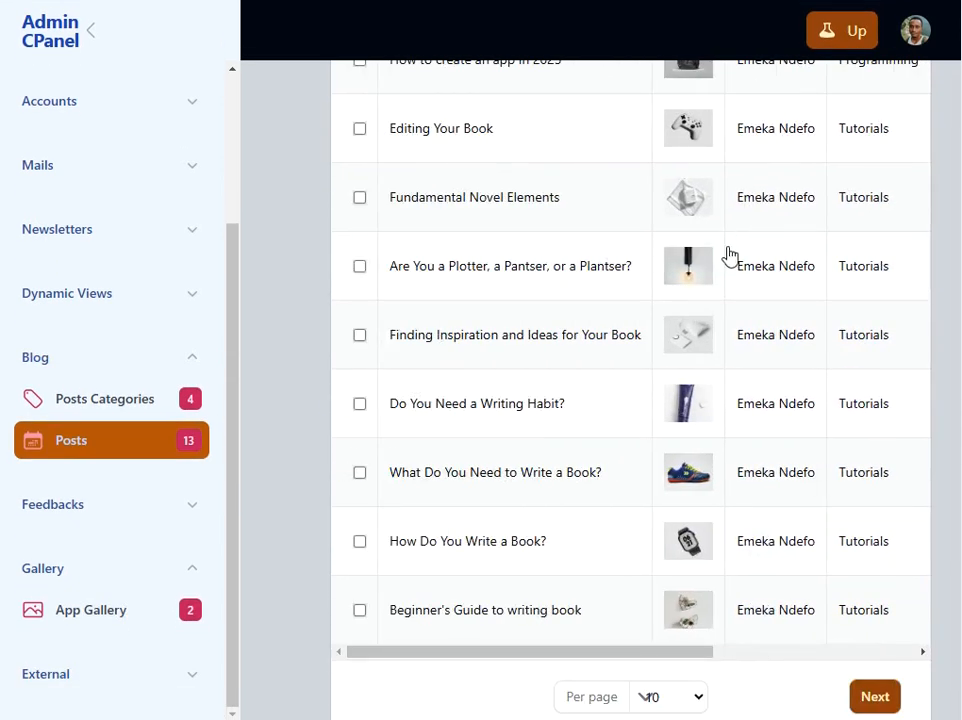
scroll(730, 258, up, 5)
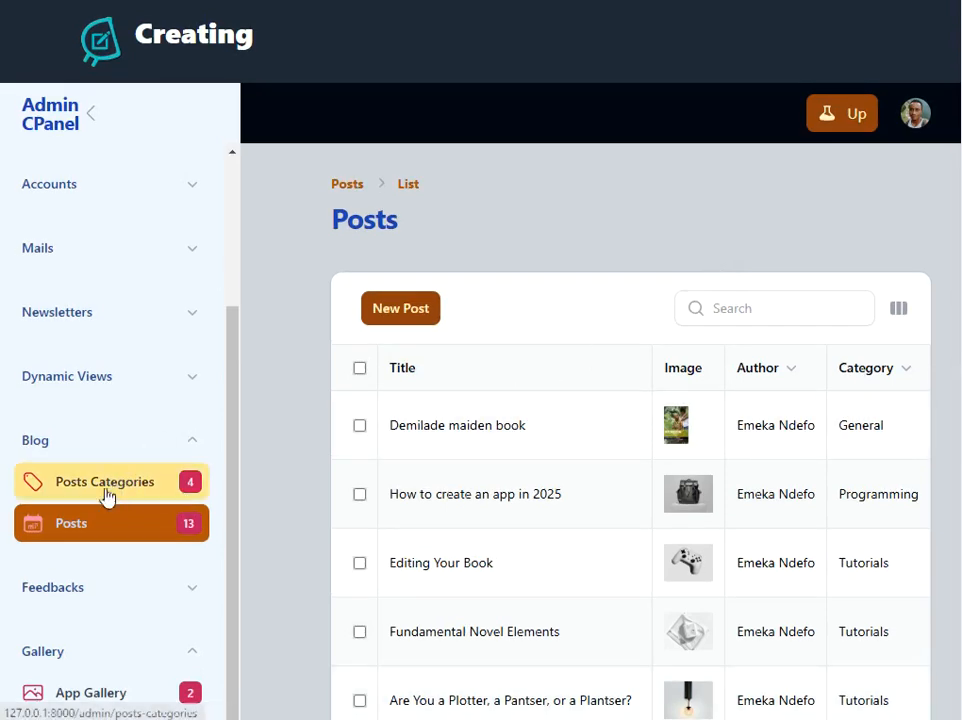
- Start a new blog post titled "What Does a Software Engineer Do?" and have its slug generated
click(397, 311)
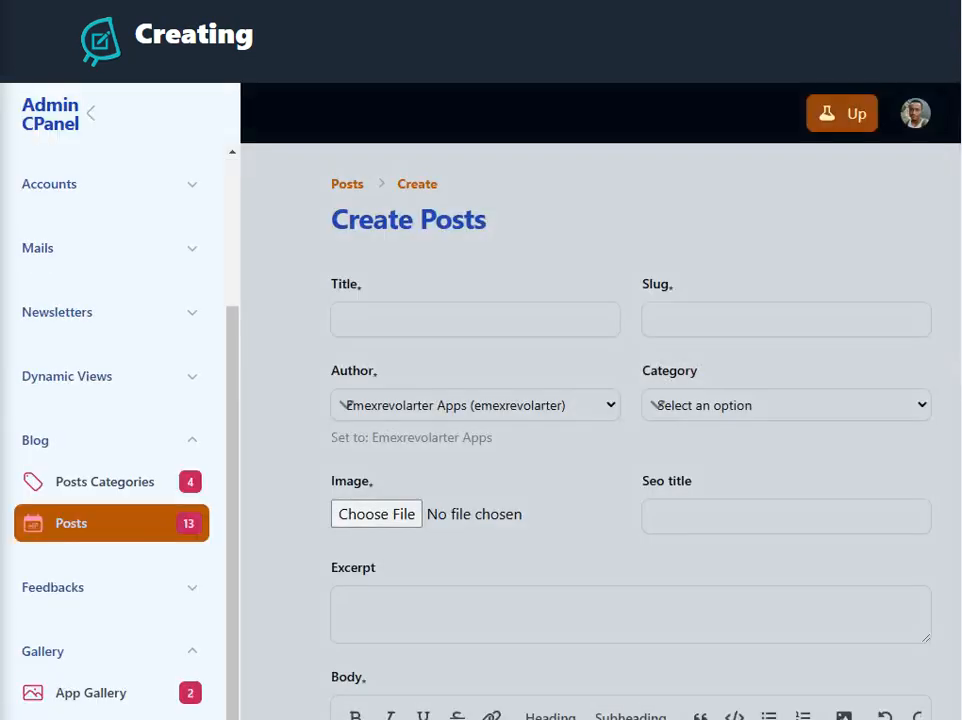
click(370, 314)
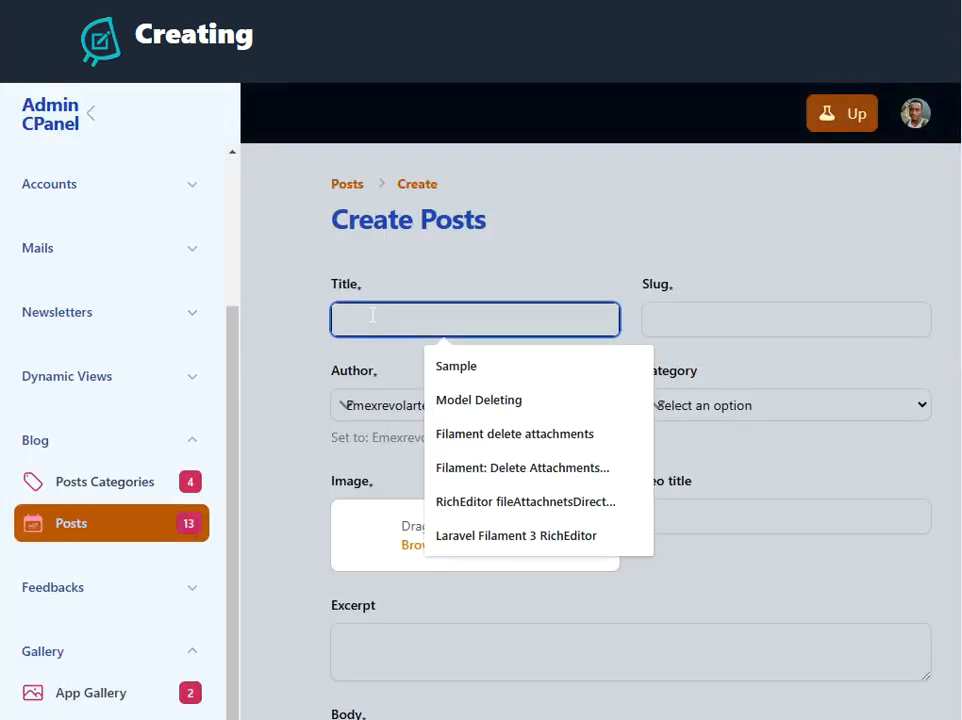
text(What Does a Software Engineer Do?)
click(474, 296)
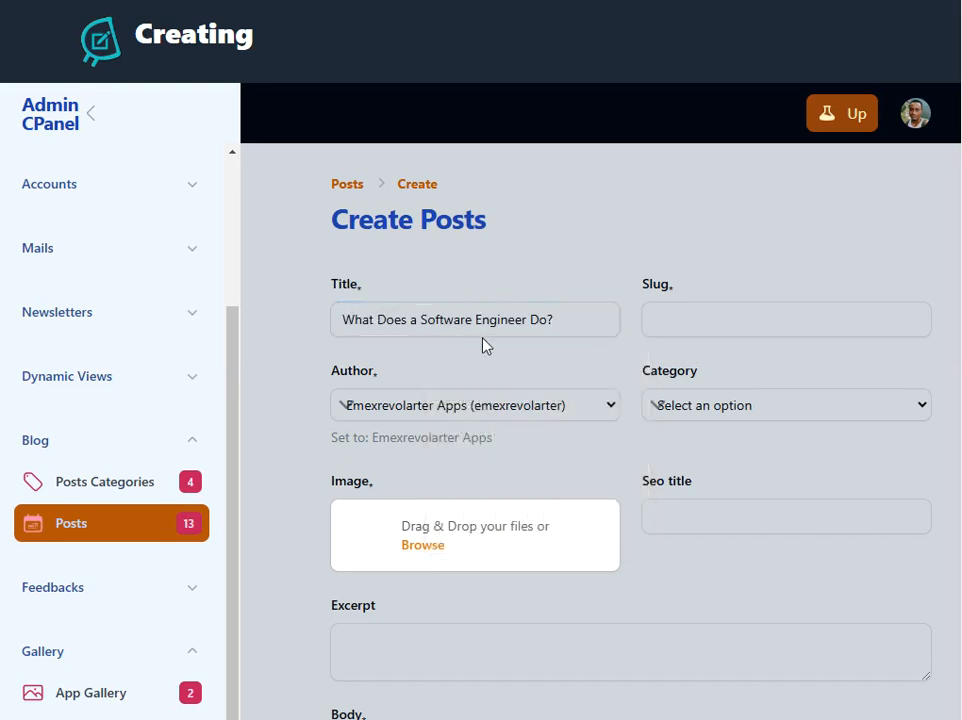
- Set the post's category to Programming and its SEO title to "What Does a Software Engineer Do?"
click(868, 403)
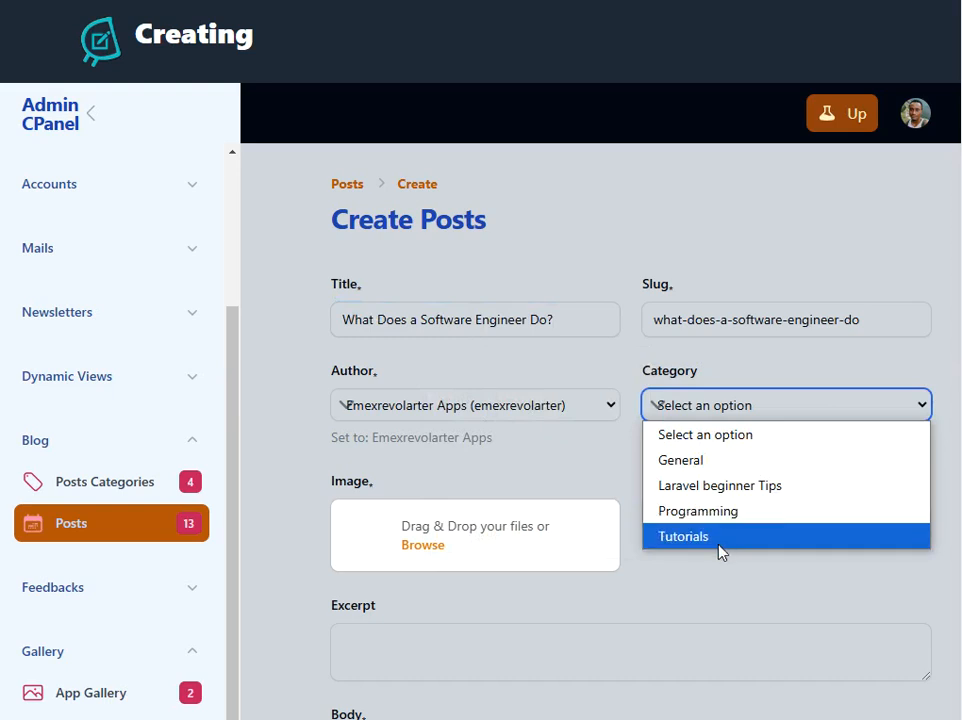
click(724, 512)
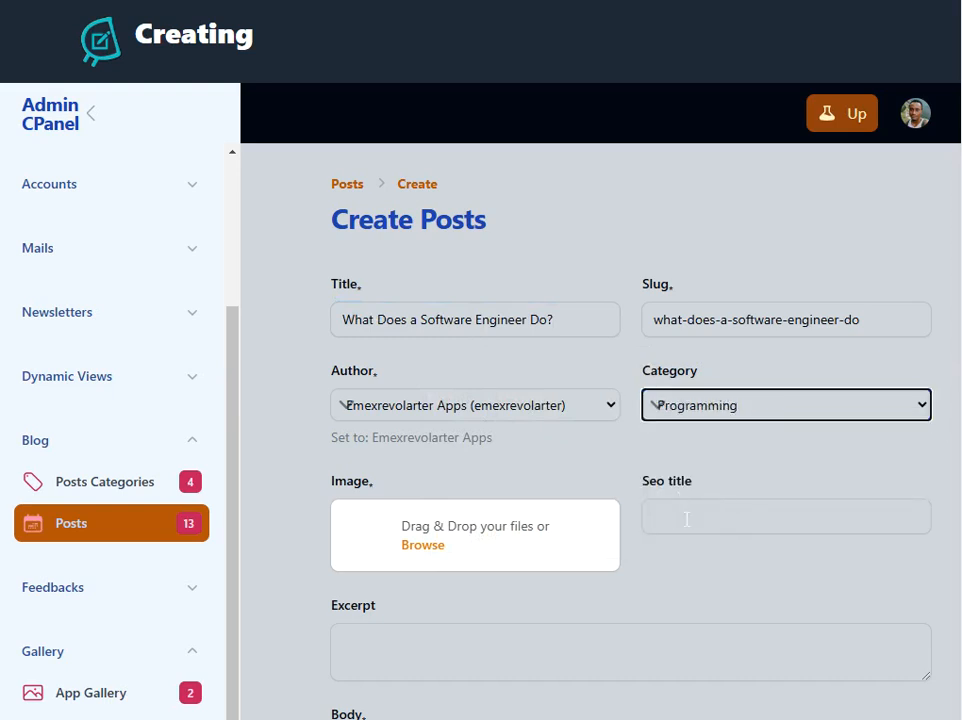
click(687, 519)
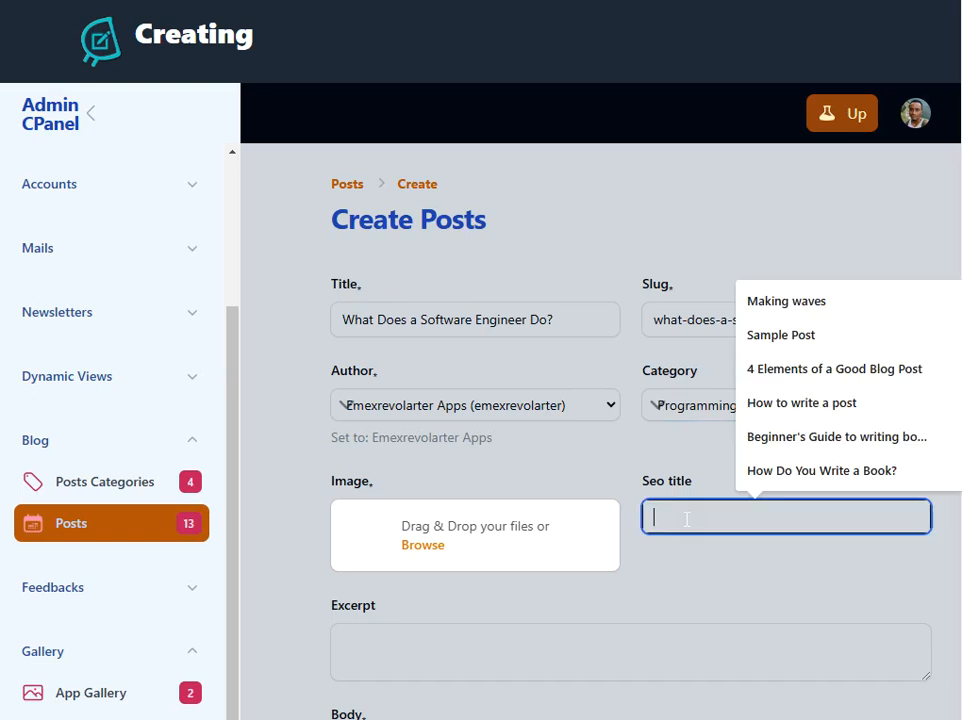
text(What Does a Software Engineer Do?)
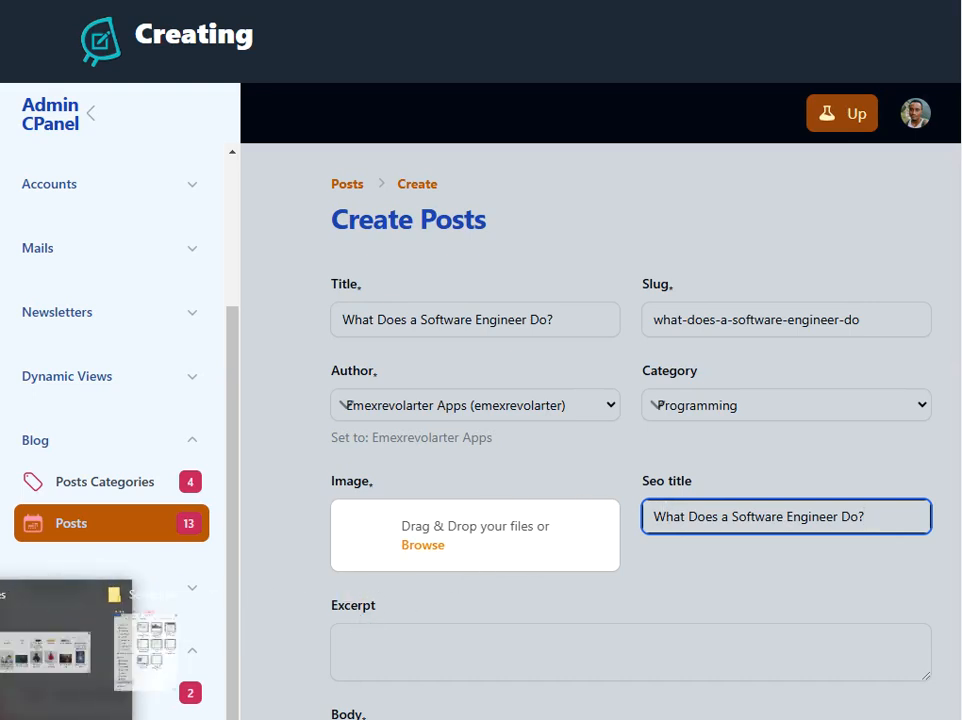
- Upload the "Social Media" keyboard picture from the Downloads > images > mobile folder as the post's image
click(22, 660)
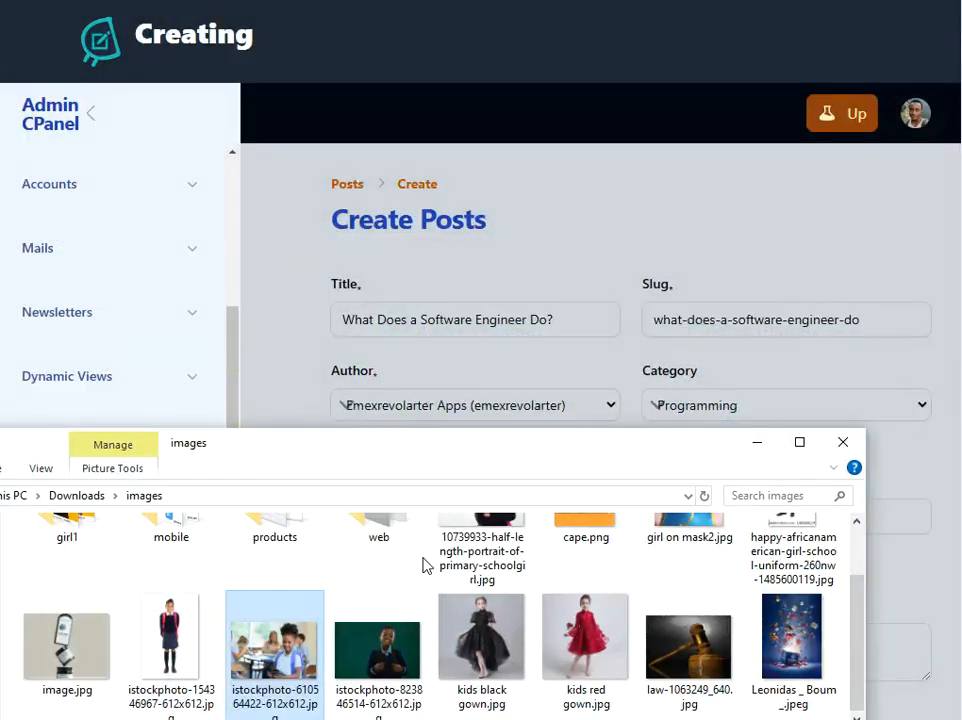
double_click(388, 567)
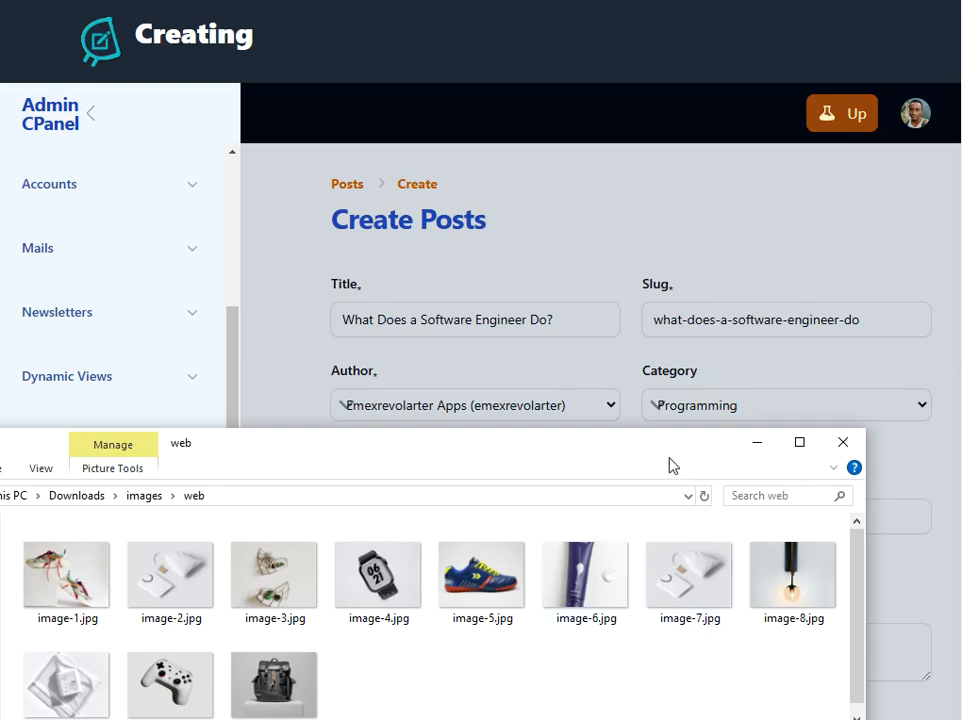
drag(646, 428, 638, 537)
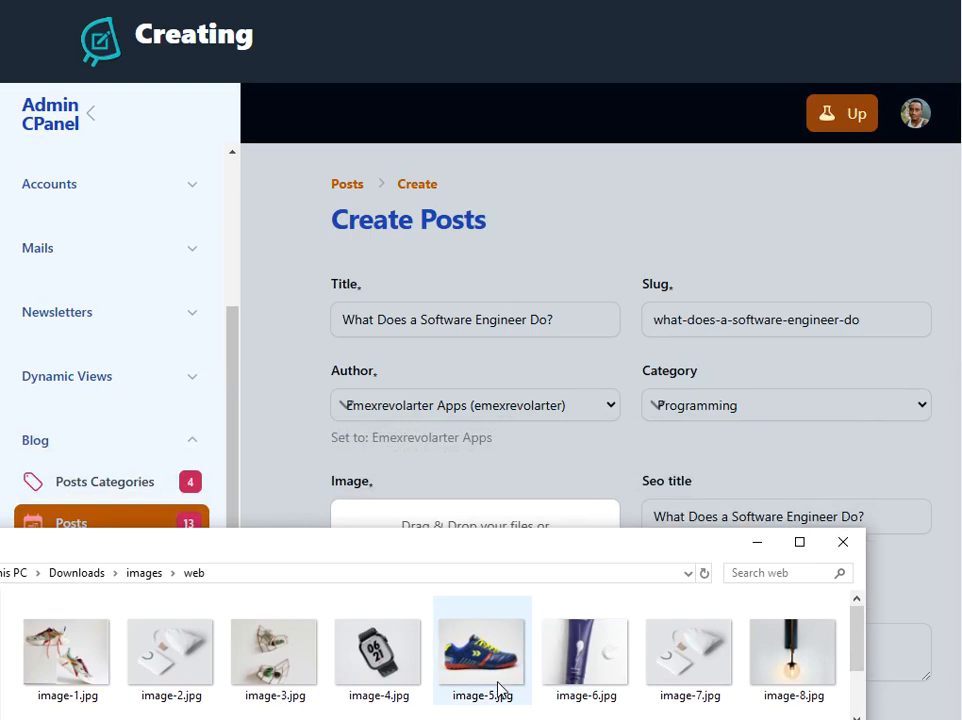
click(143, 573)
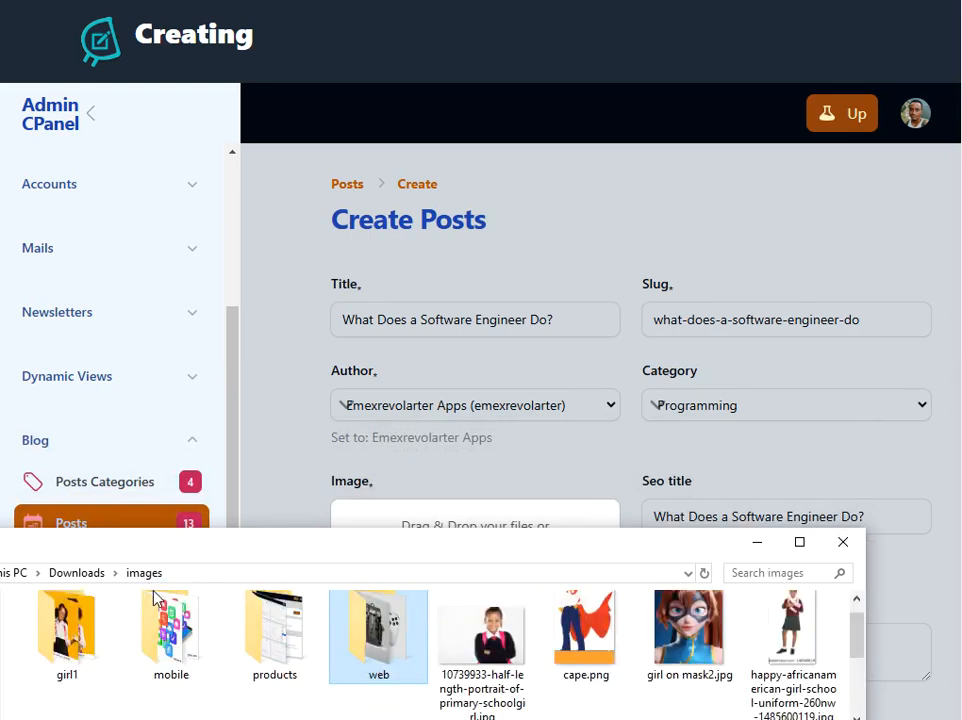
double_click(180, 655)
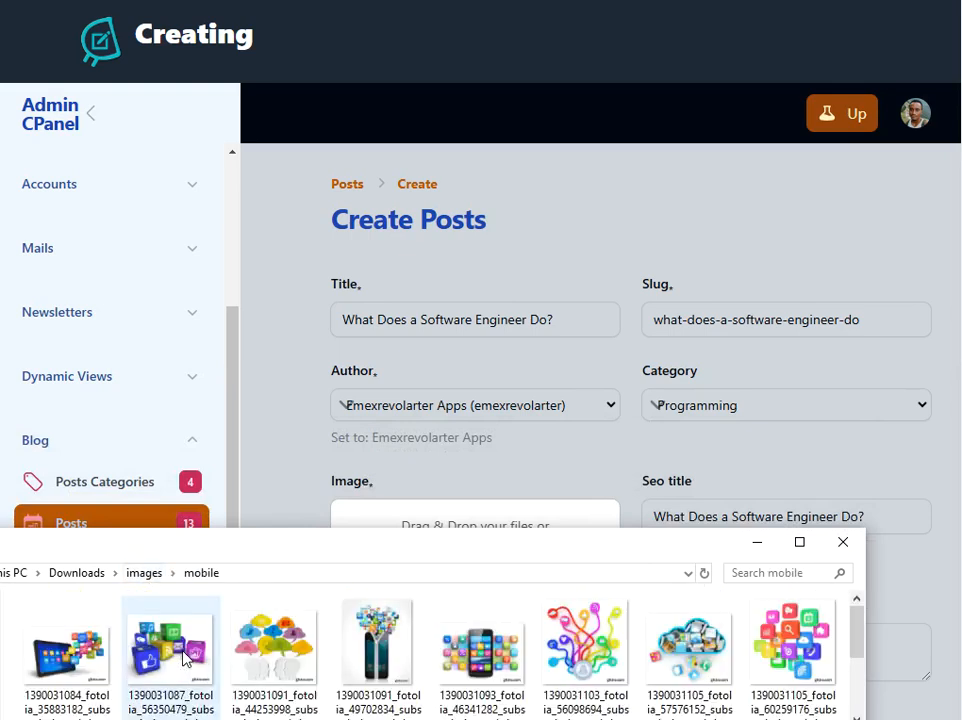
scroll(468, 672, down, 5)
drag(418, 668, 475, 514)
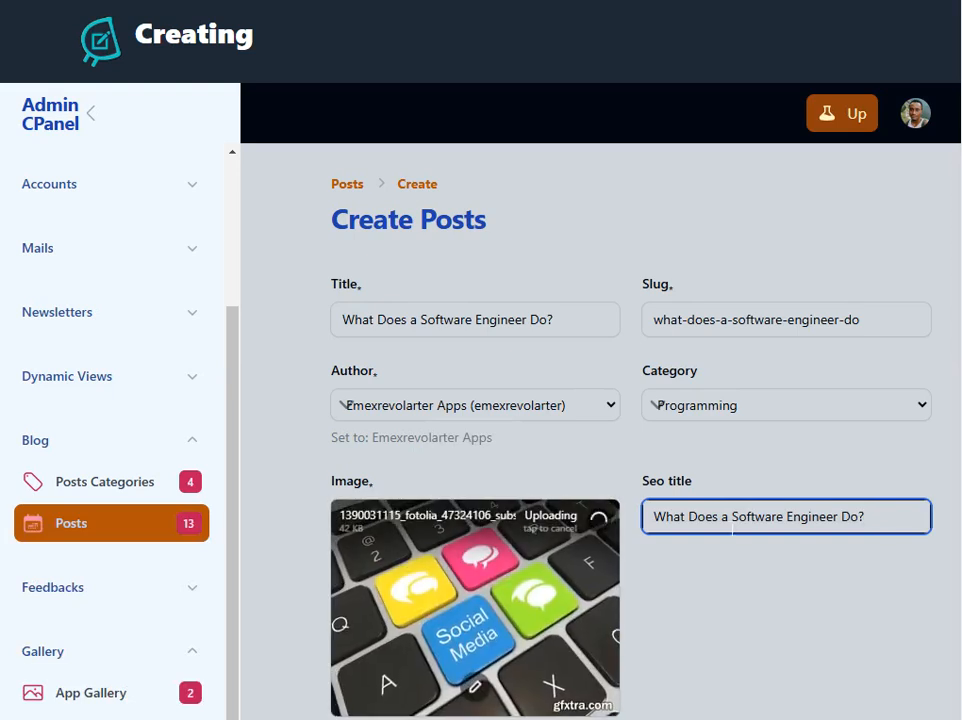
- Fill the excerpt with the passage beginning "The Software "Engineers" and "Developers" are the two different domains"
scroll(758, 532, down, 3)
click(481, 515)
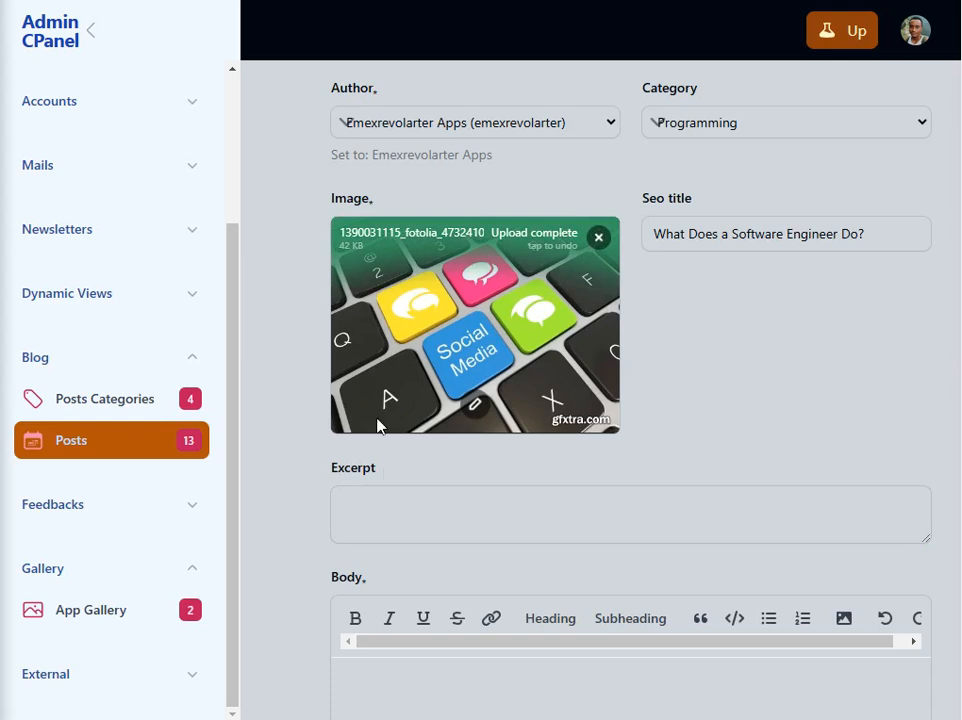
click(378, 508)
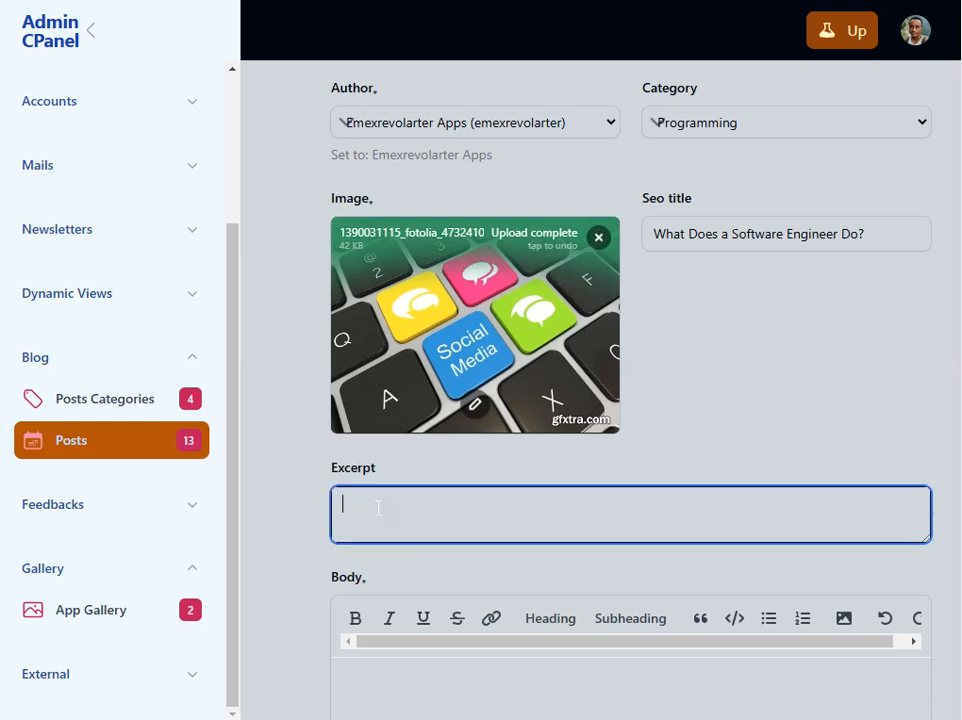
text(The Software Engineers and Developers are the two different domains where developers are responsible for using computer-engineering principles whereas the developers are responsible to deal with the design and implementation of an application.)
- Fill the post's body with the paragraph beginning "They are the ones who are responsible for creating all of the applications"
scroll(730, 612, down, 3)
click(500, 461)
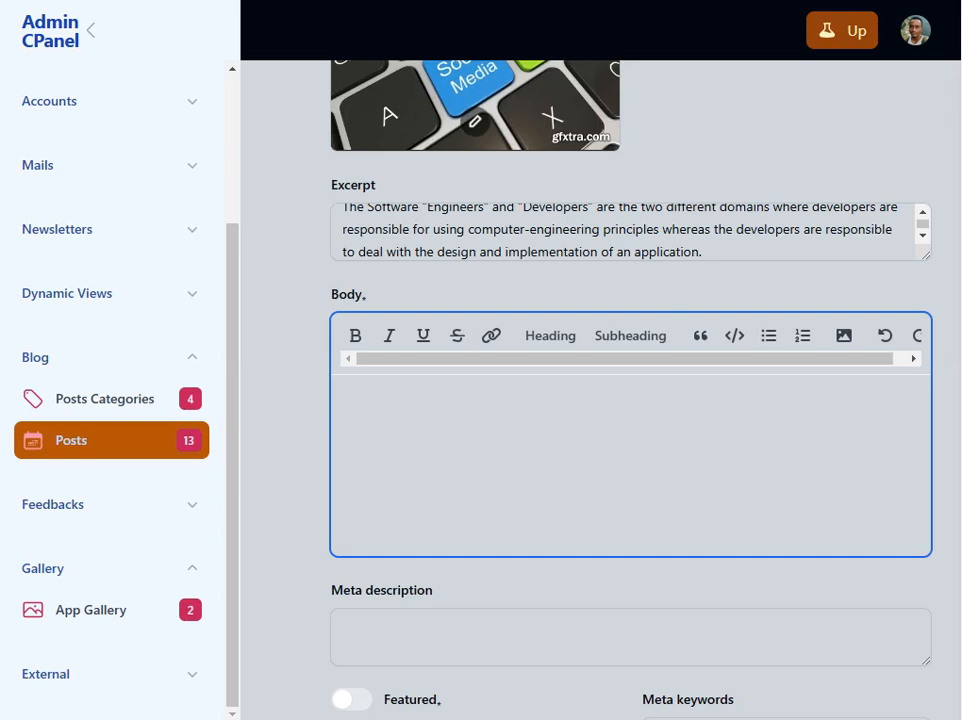
key(alt+Tab)
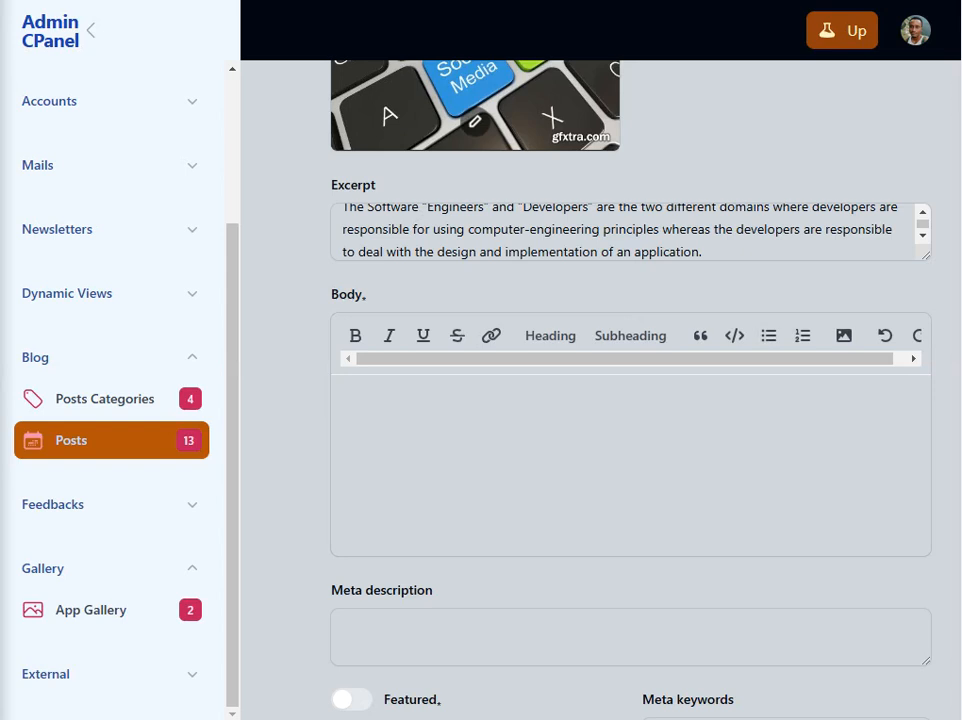
click(428, 410)
text(They are the ones who are responsible for creating all of the applications that we use in our mobiles, the operating system with which we interact every day, the network architecture by which we connect all our smart devices to access internet connection, and so on. Their job is to create software, tools, and other solutions that require computer science, engineering principles, and programming skills for the end product.)
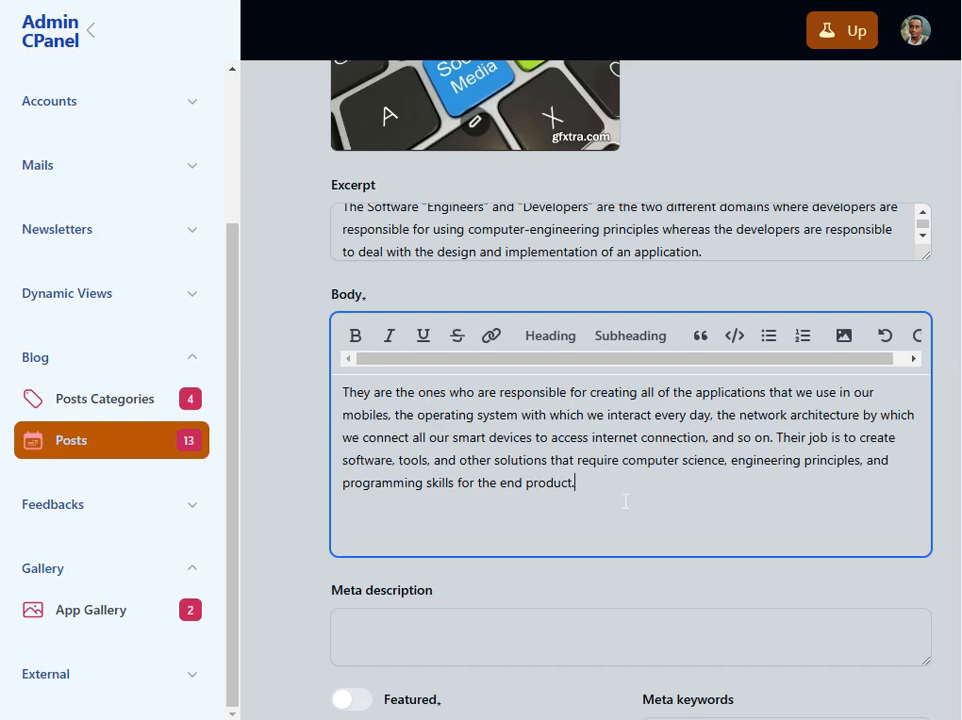
- Append the section beginning "Besides this, software engineers are required to be well versed in the following segments:" below the body's first paragraph
key(Return)
key(Return)
key(Return)
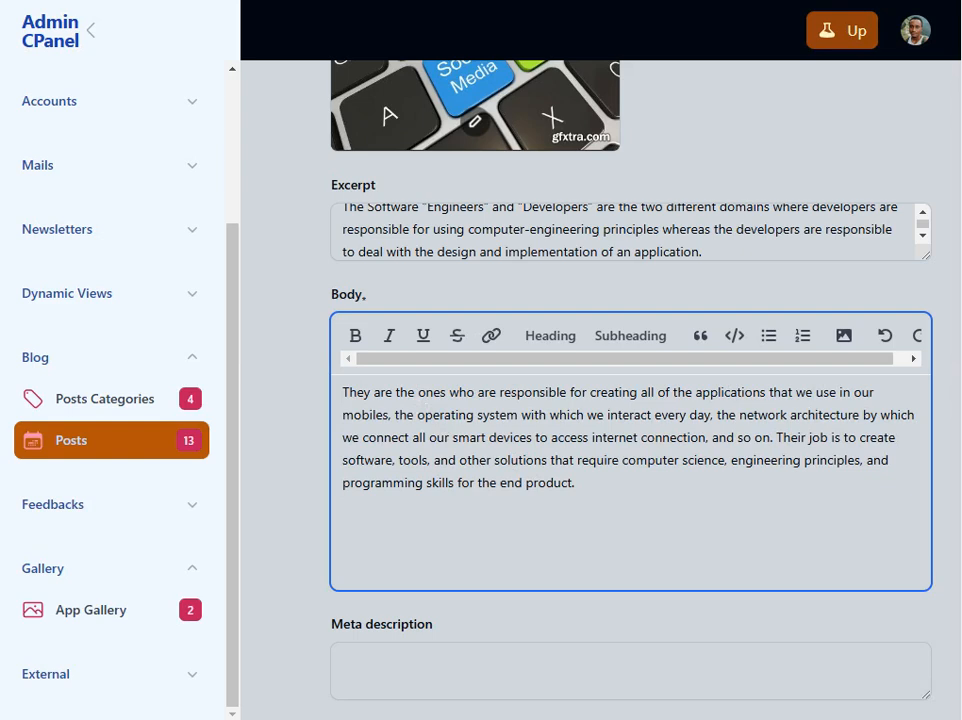
key(alt+Tab)
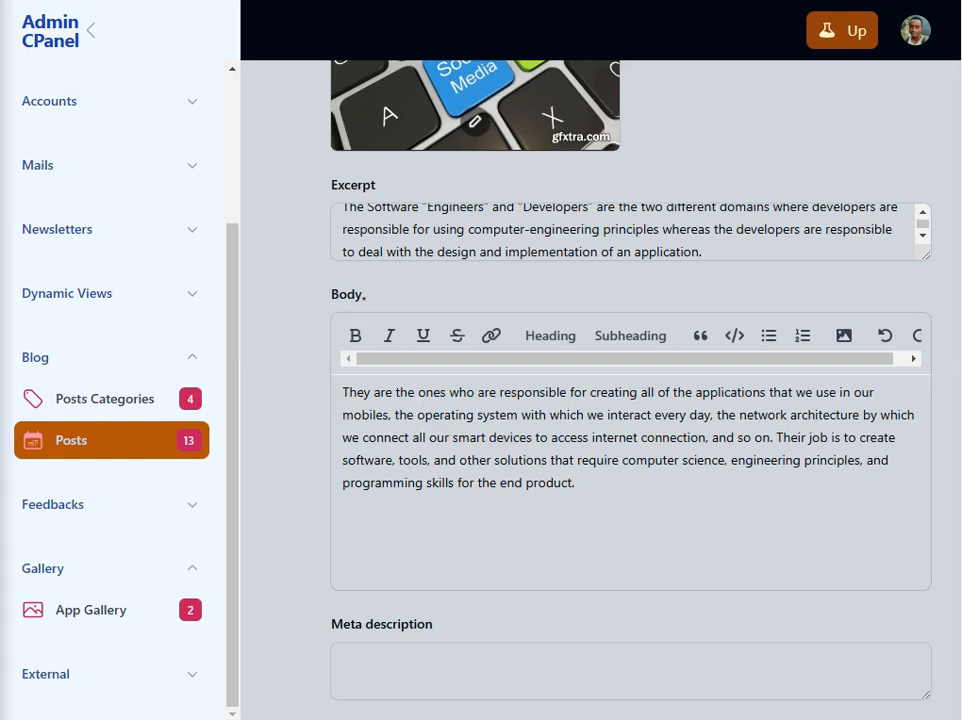
click(358, 550)
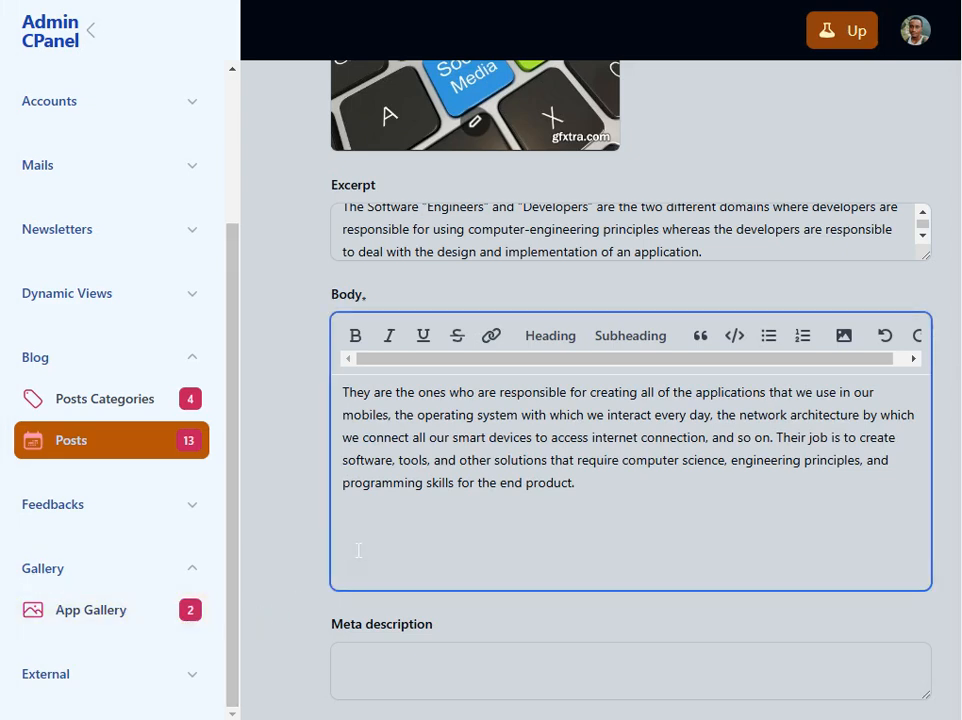
key(ctrl+v)
key(Return)
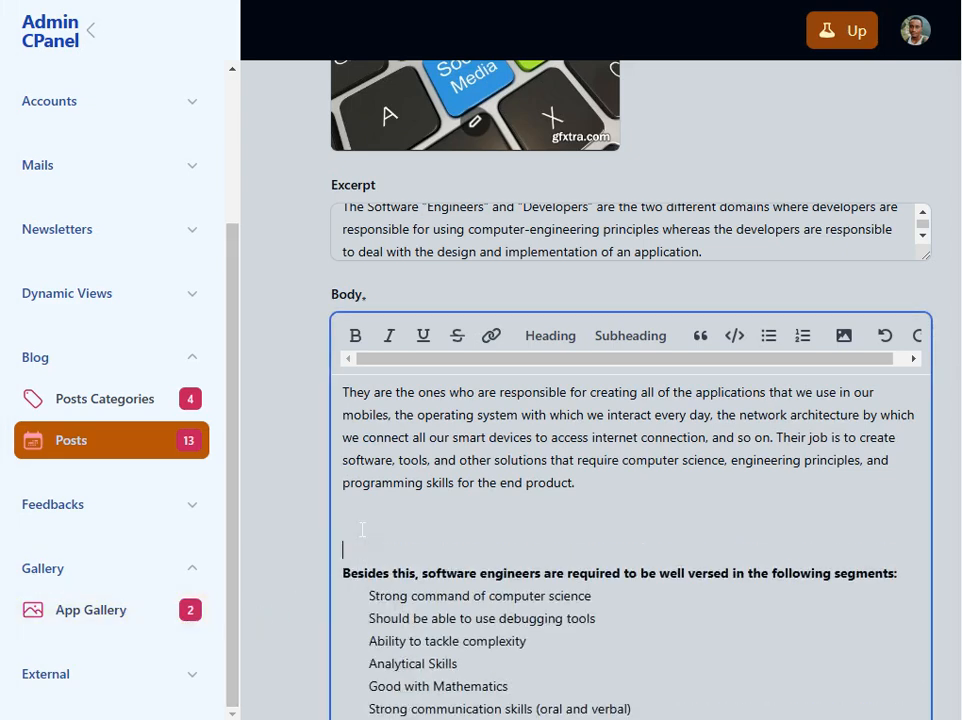
click(846, 335)
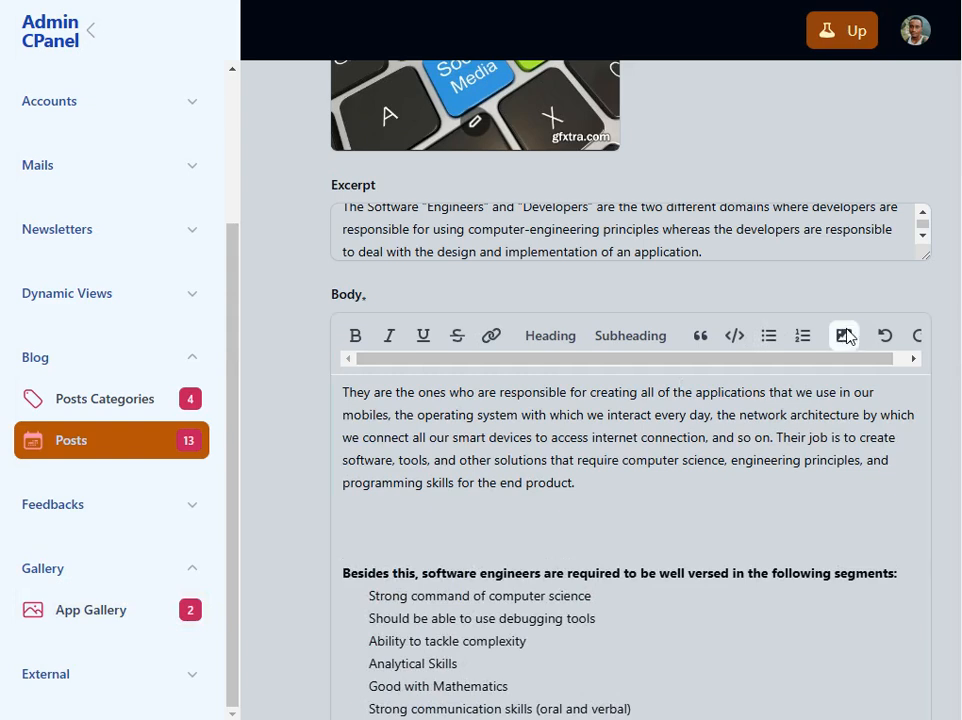
scroll(421, 192, down, 3)
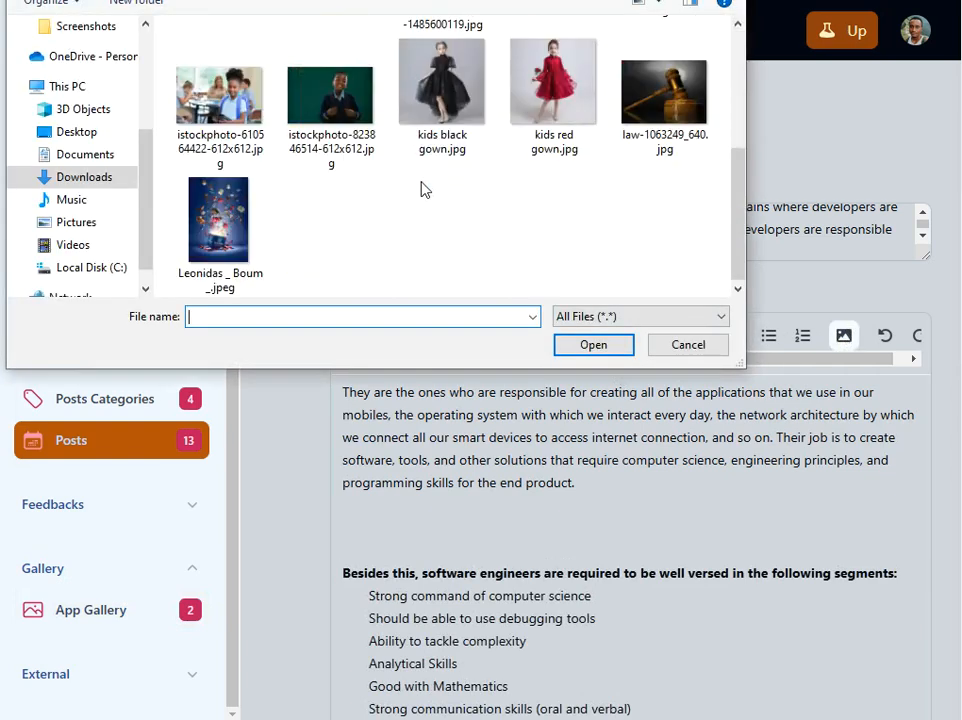
scroll(422, 193, up, 3)
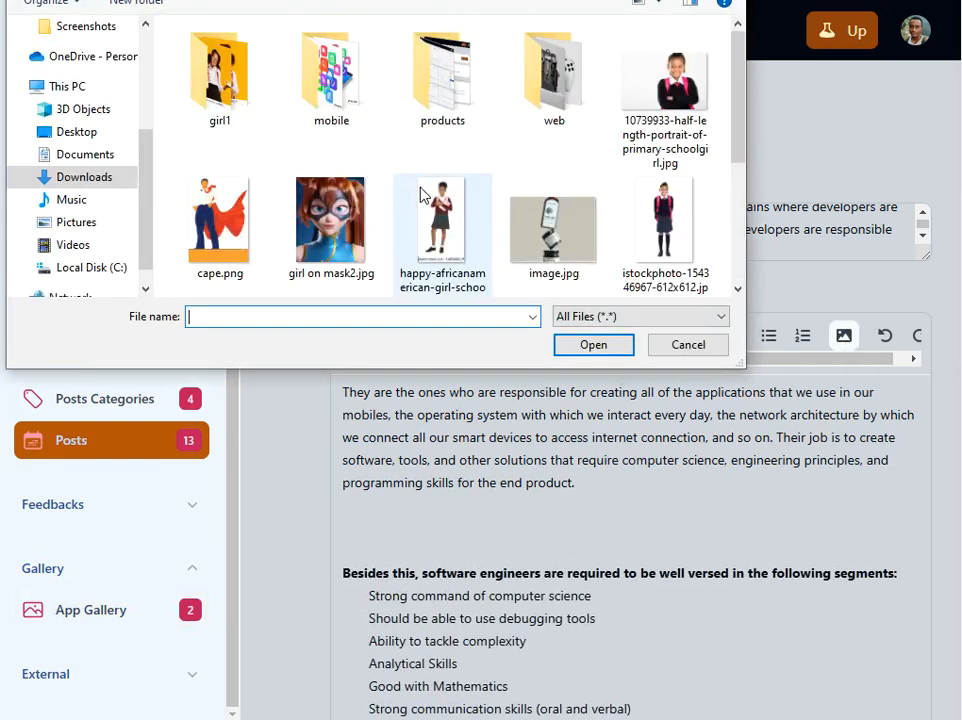
double_click(339, 120)
scroll(600, 200, down, 3)
scroll(563, 161, up, 3)
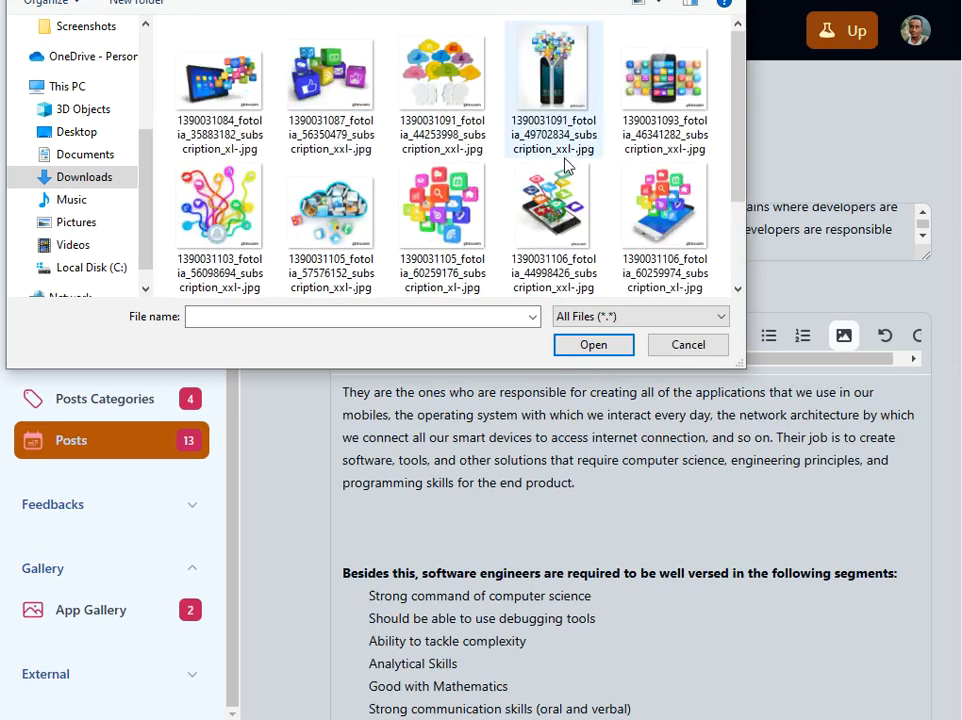
click(448, 101)
click(593, 344)
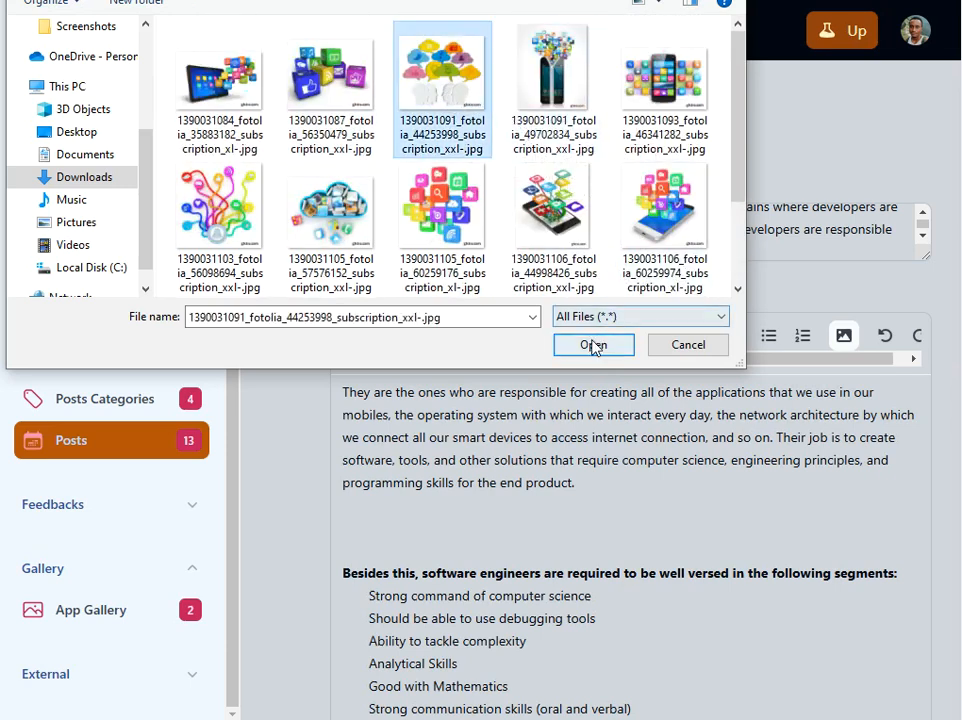
- Caption the body picture "icons" and remove one blank line below it
scroll(611, 525, down, 6)
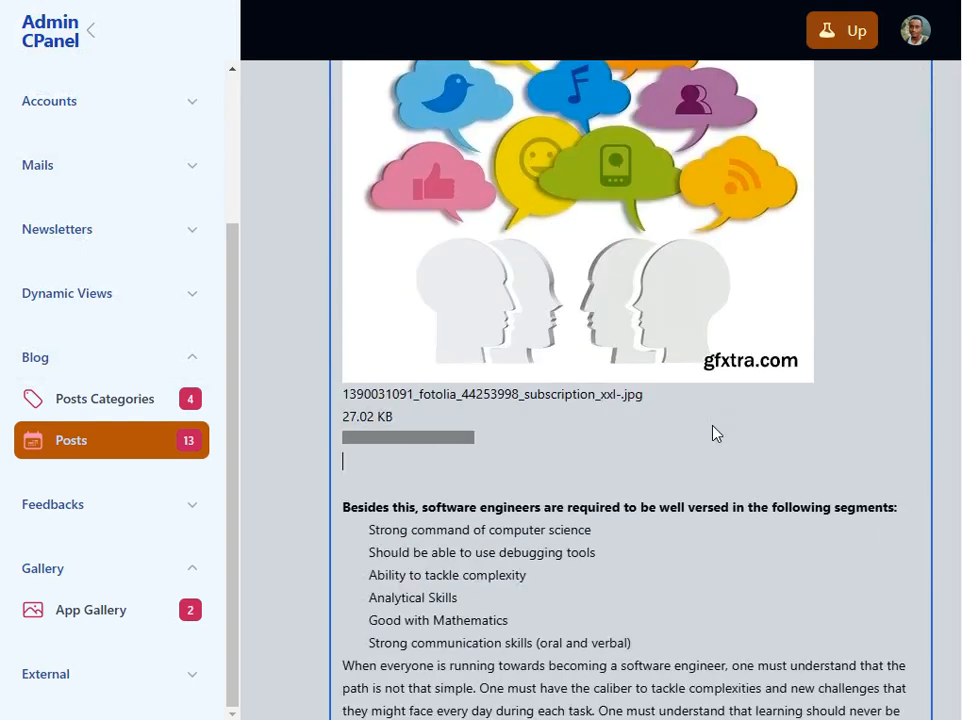
click(460, 402)
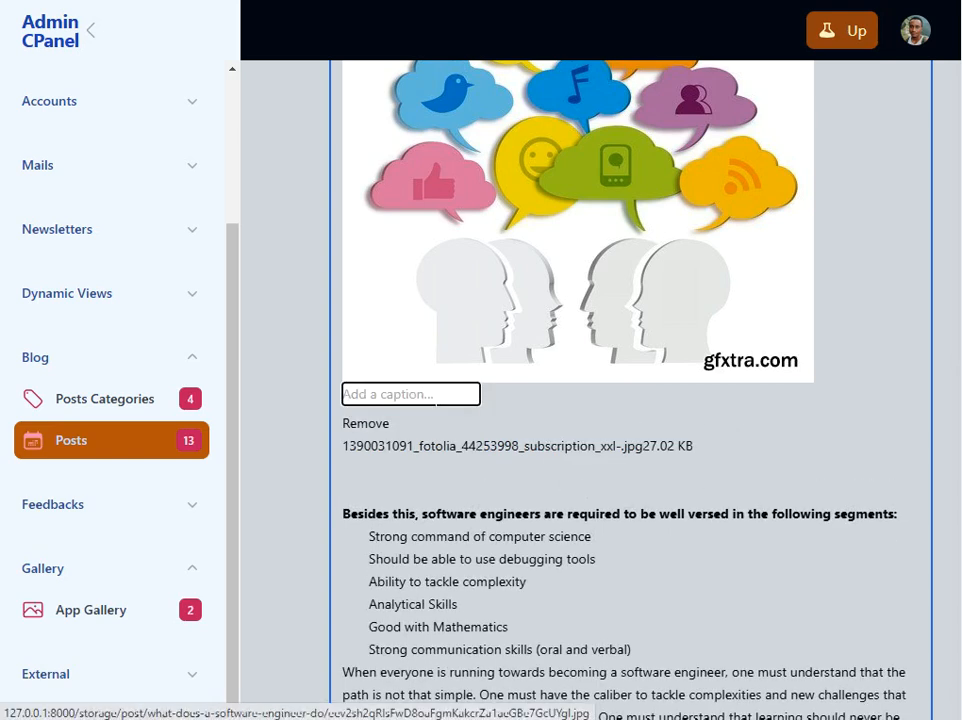
text(ico)
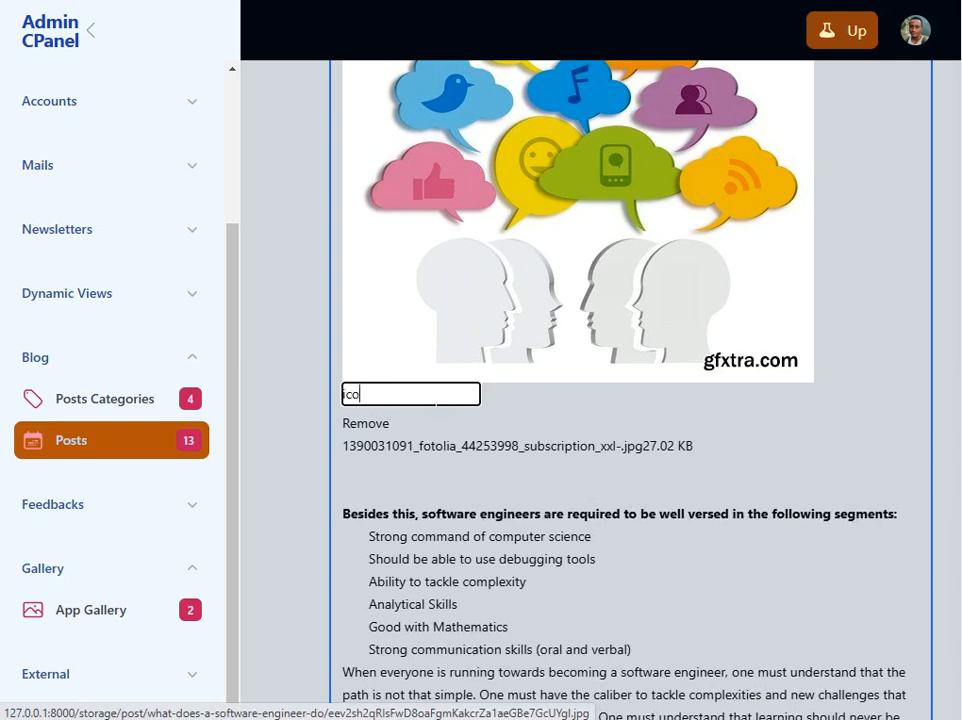
text(ns)
key(Return)
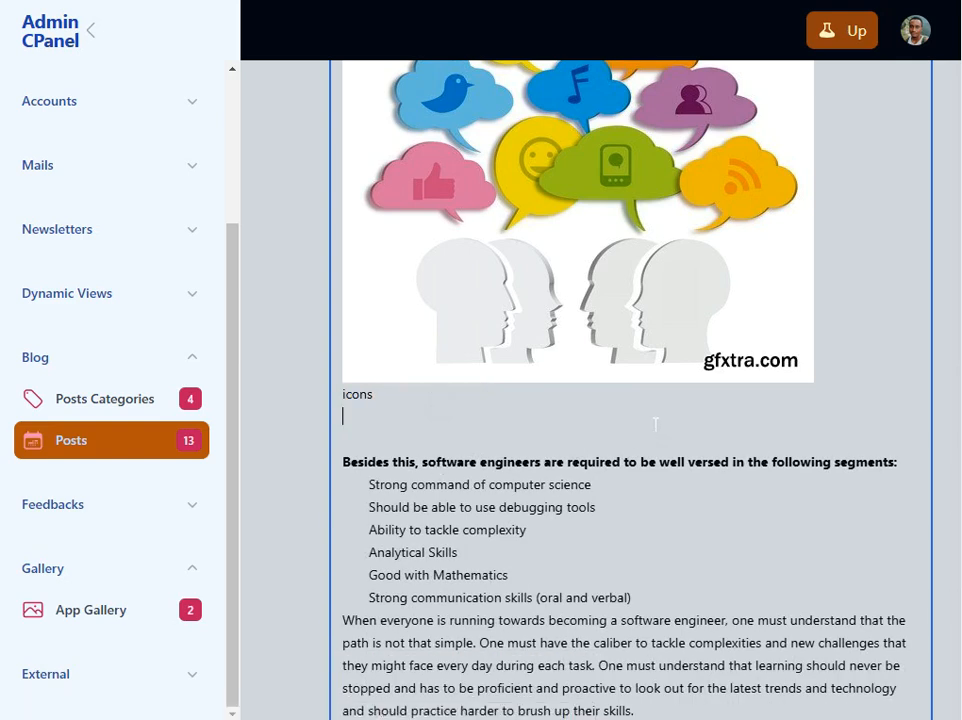
key(BackSpace)
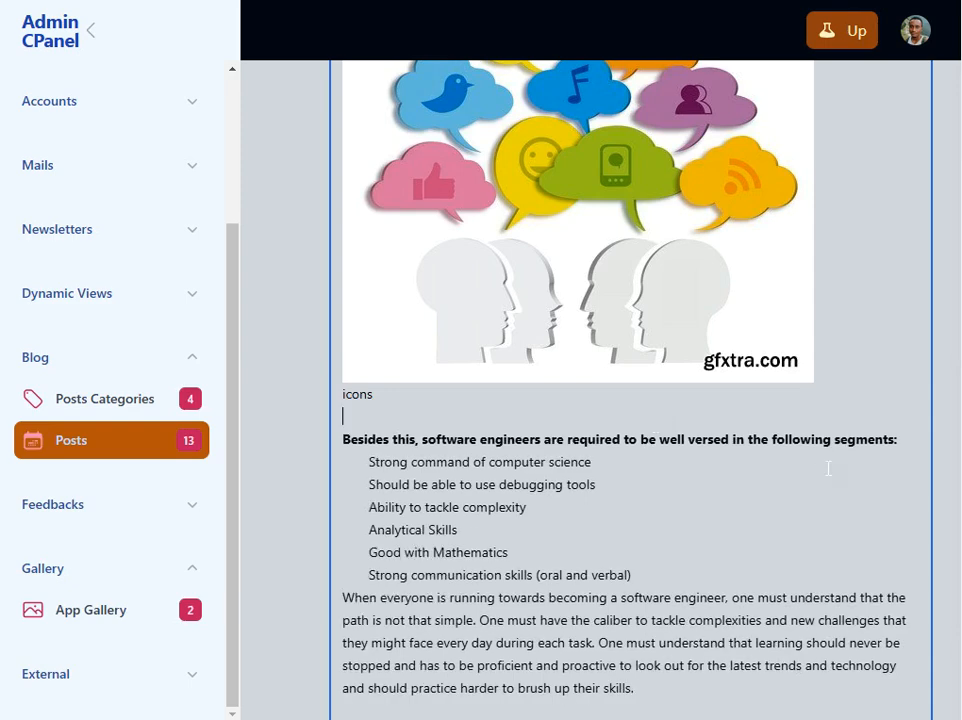
- Copy the whole excerpt text into the post's meta description
scroll(828, 468, up, 6)
scroll(828, 468, down, 10)
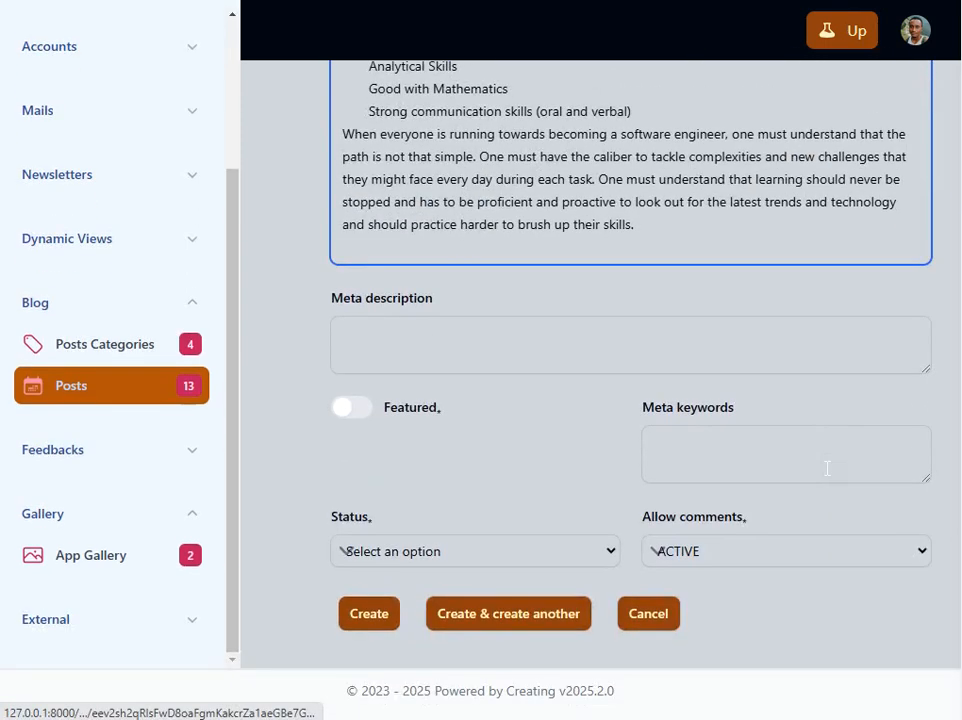
click(730, 449)
click(501, 340)
scroll(501, 338, up, 15)
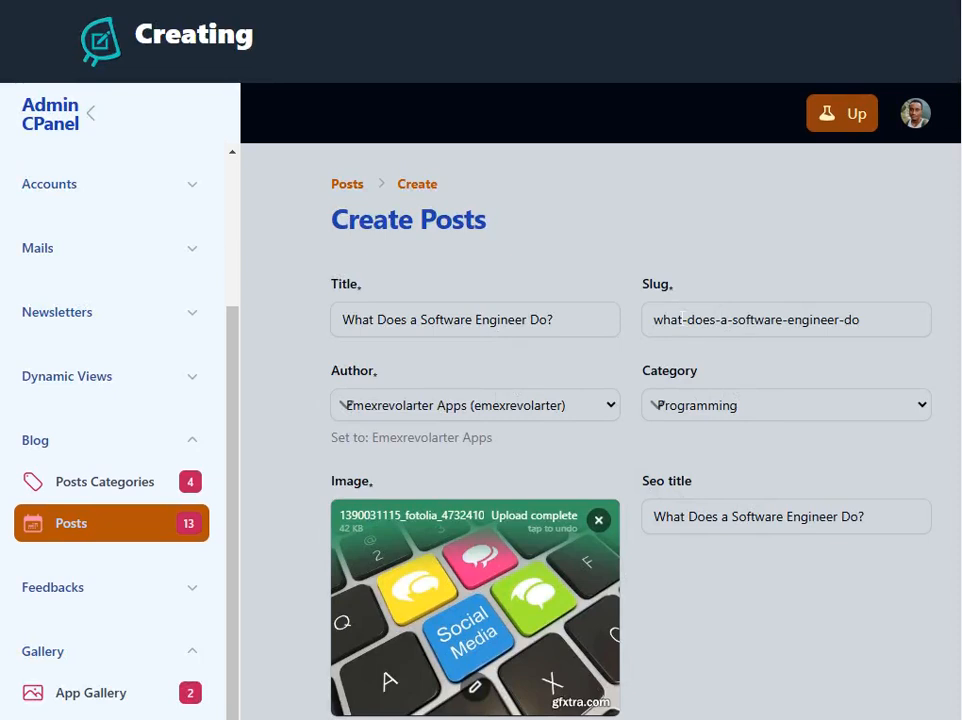
scroll(616, 361, down, 3)
click(529, 511)
key(ctrl+a)
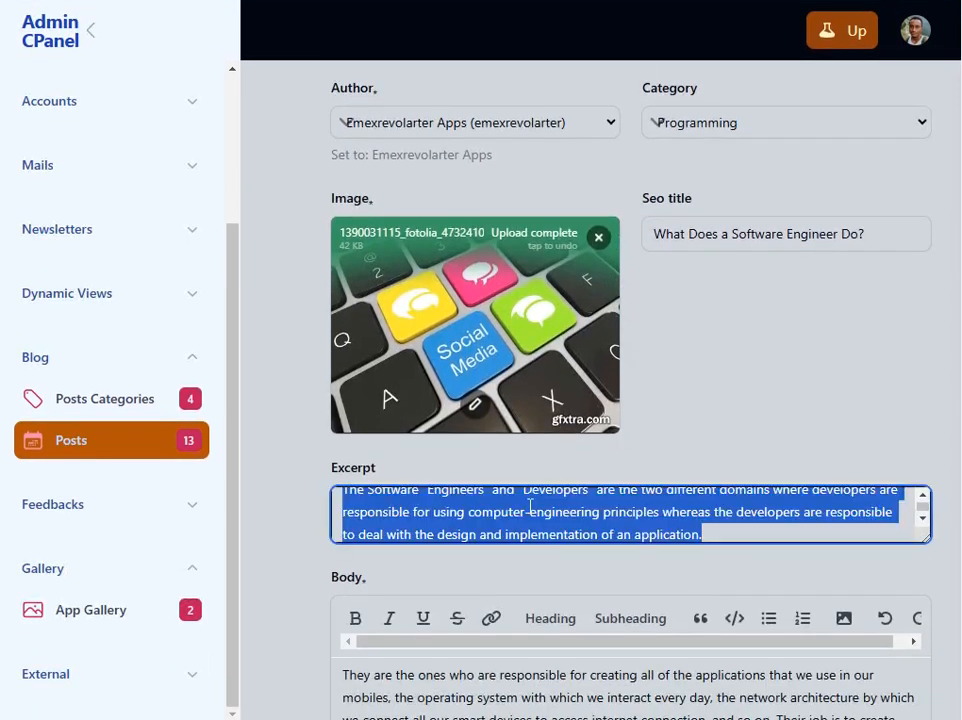
scroll(698, 555, down, 15)
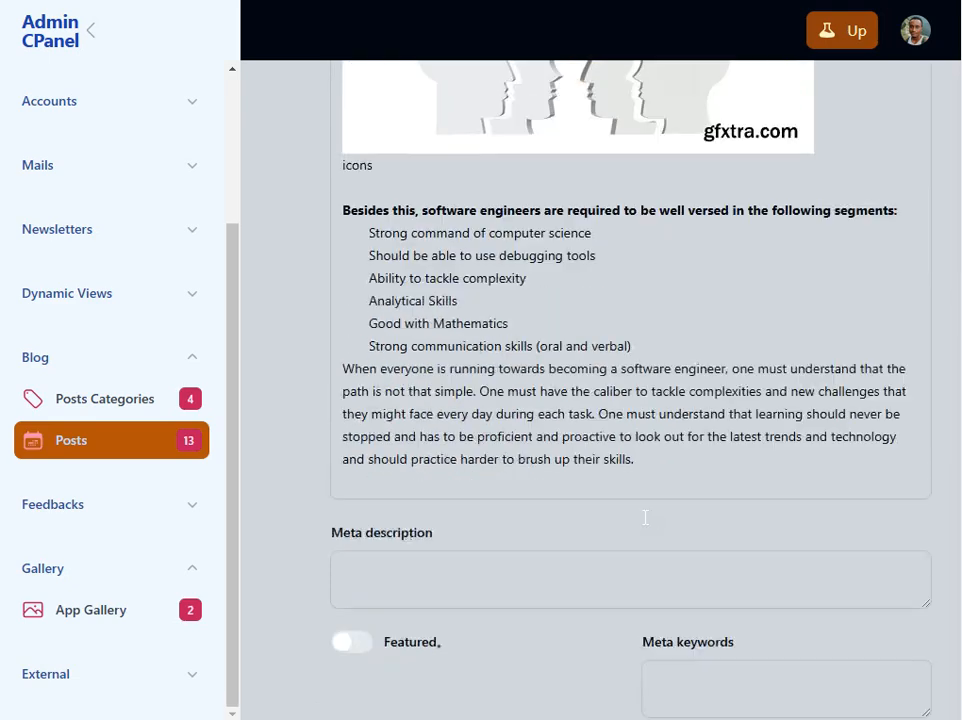
click(518, 327)
text(The Software Engineers and Developers are the two different domains where developers are responsible for using computer-engineering principles whereas the developers are responsible to deal with the design and implementation of an application.)
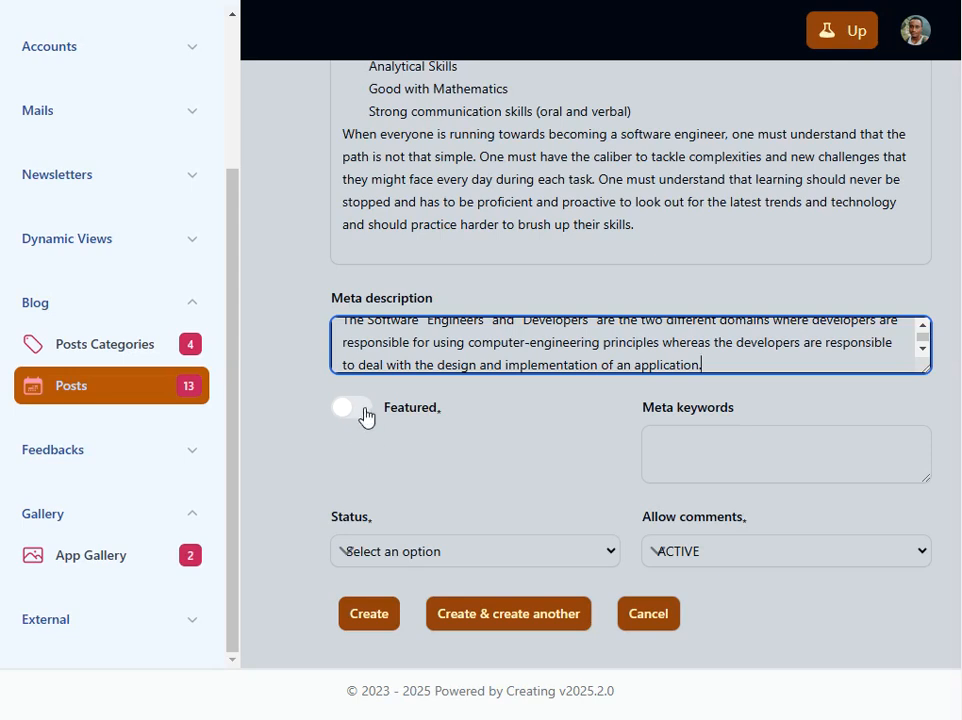
- Mark the post as featured and enter the meta keywords "engineering,programmer"
click(366, 416)
click(750, 459)
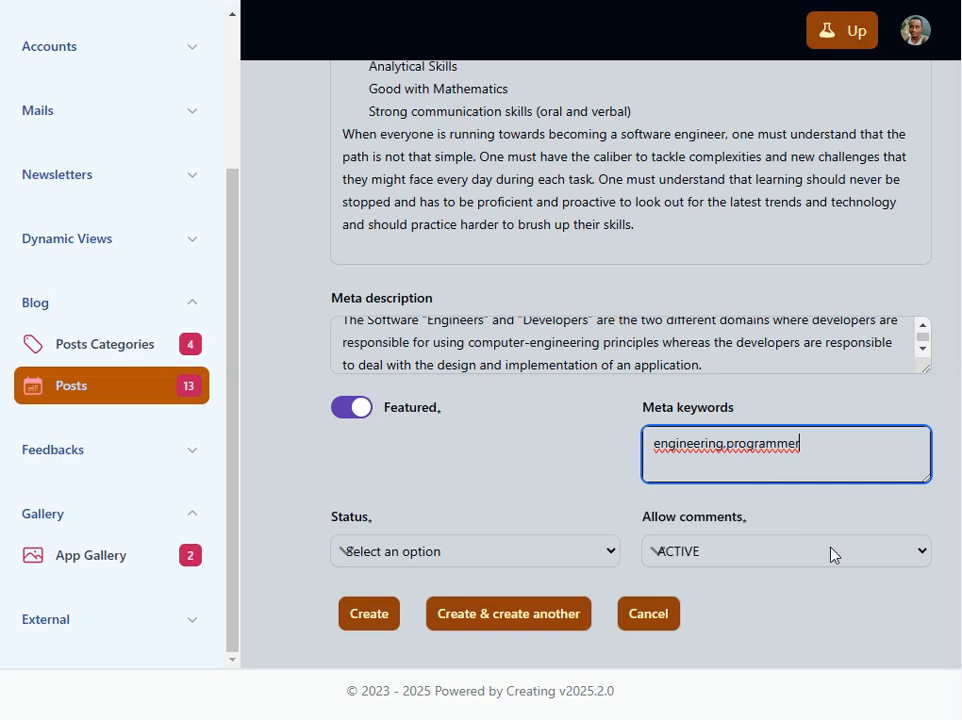
click(765, 556)
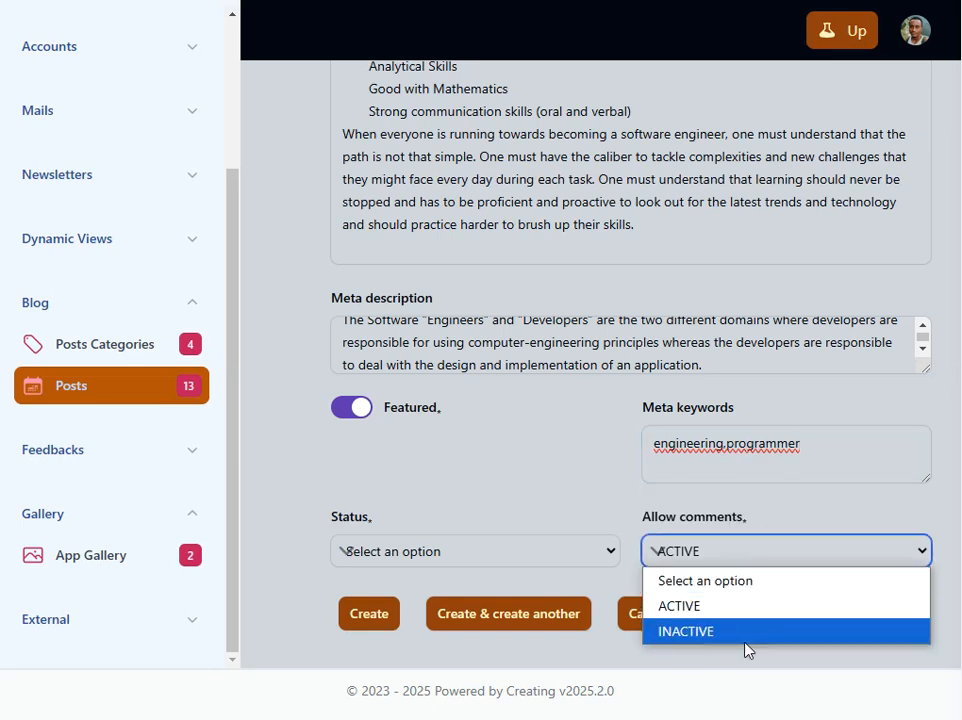
click(749, 550)
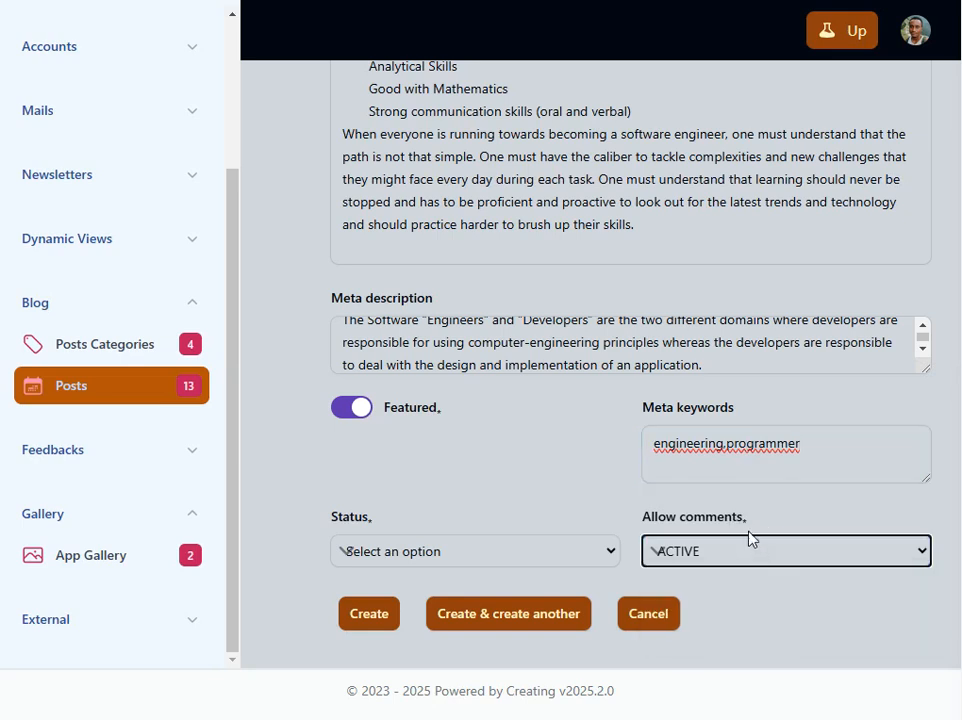
- Set the post's status to PUBLISHED and create the post
click(467, 557)
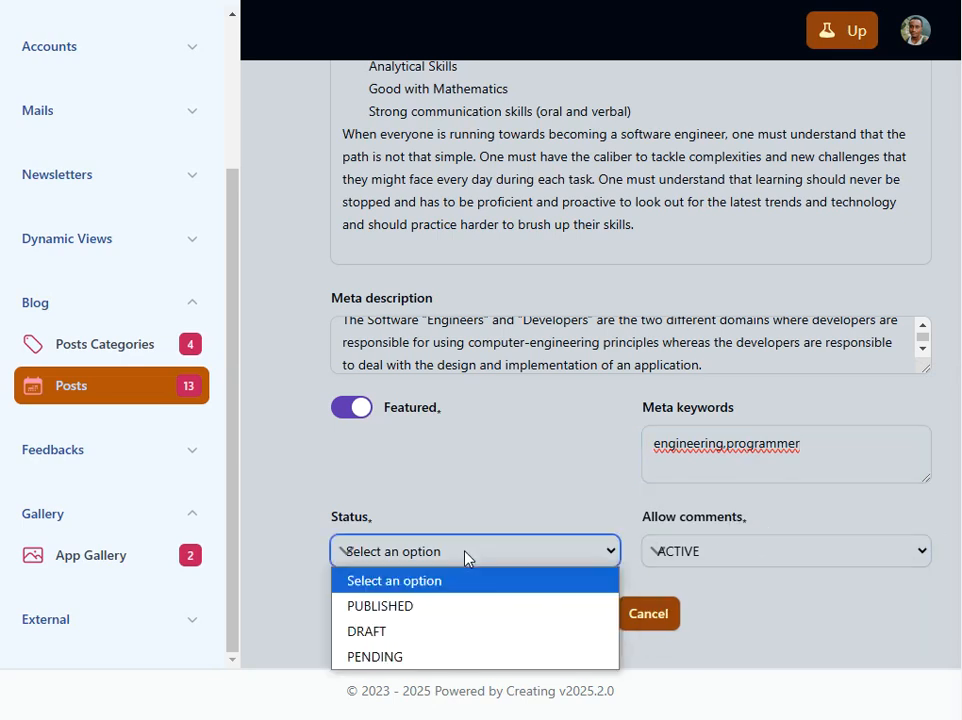
click(401, 607)
click(375, 622)
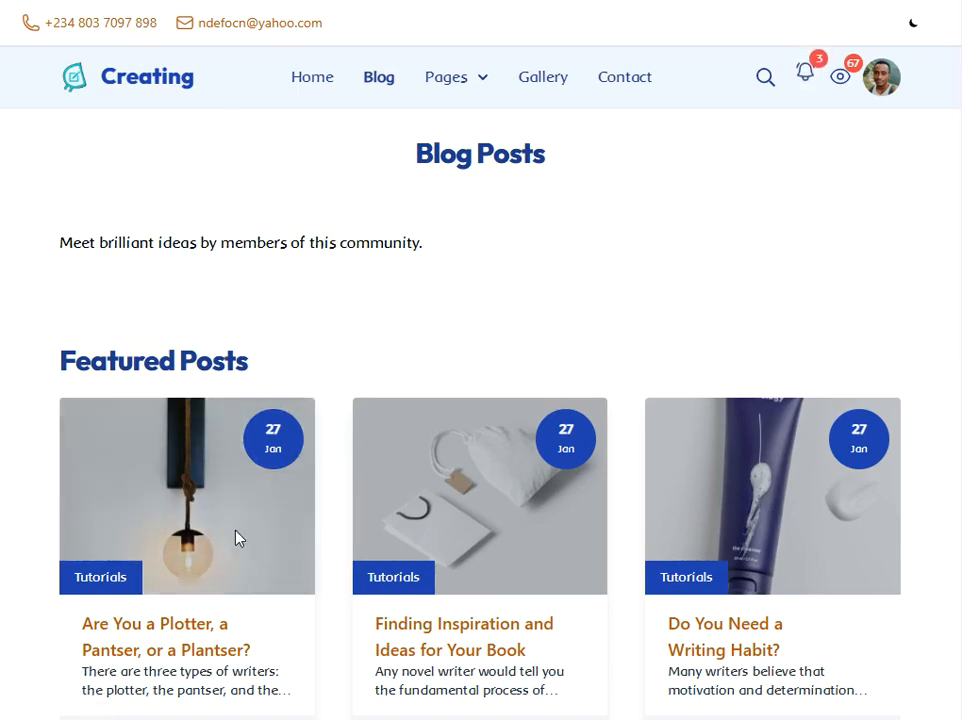
- Open "What Does a Software Engineer Do?" from the public blog's featured posts and review its content, rating and comment sections
scroll(260, 513, down, 4)
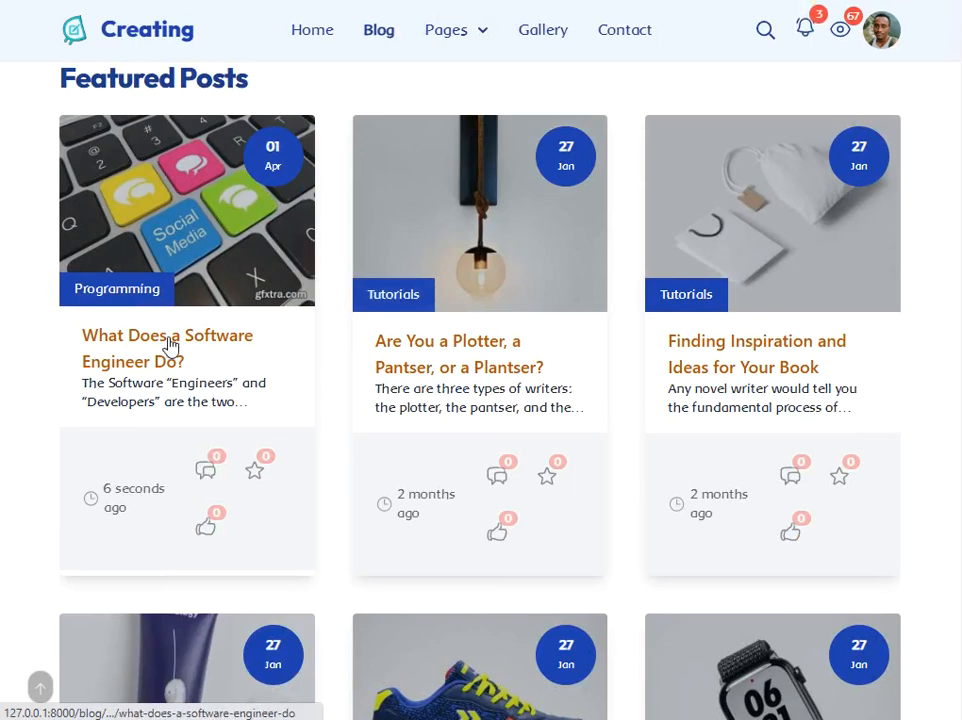
click(273, 165)
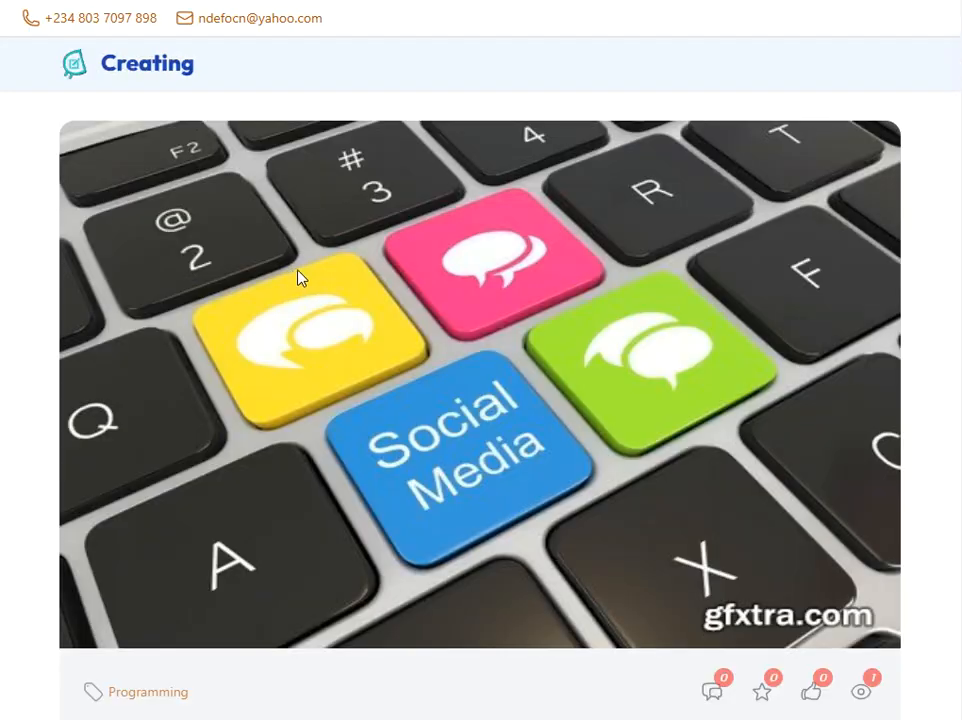
scroll(820, 316, down, 8)
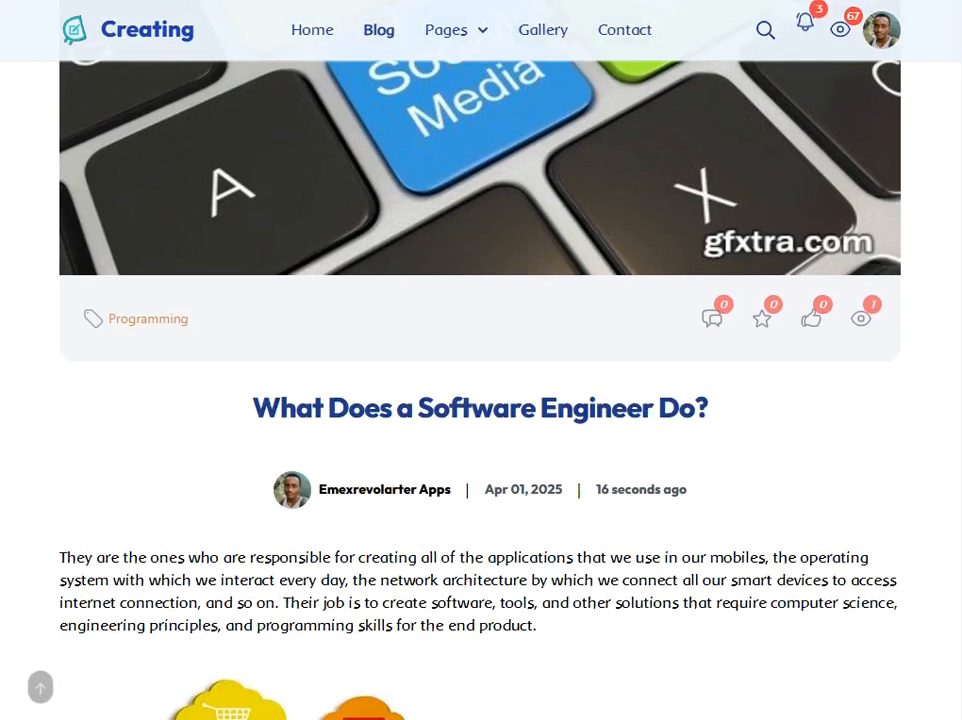
scroll(380, 350, up, 3)
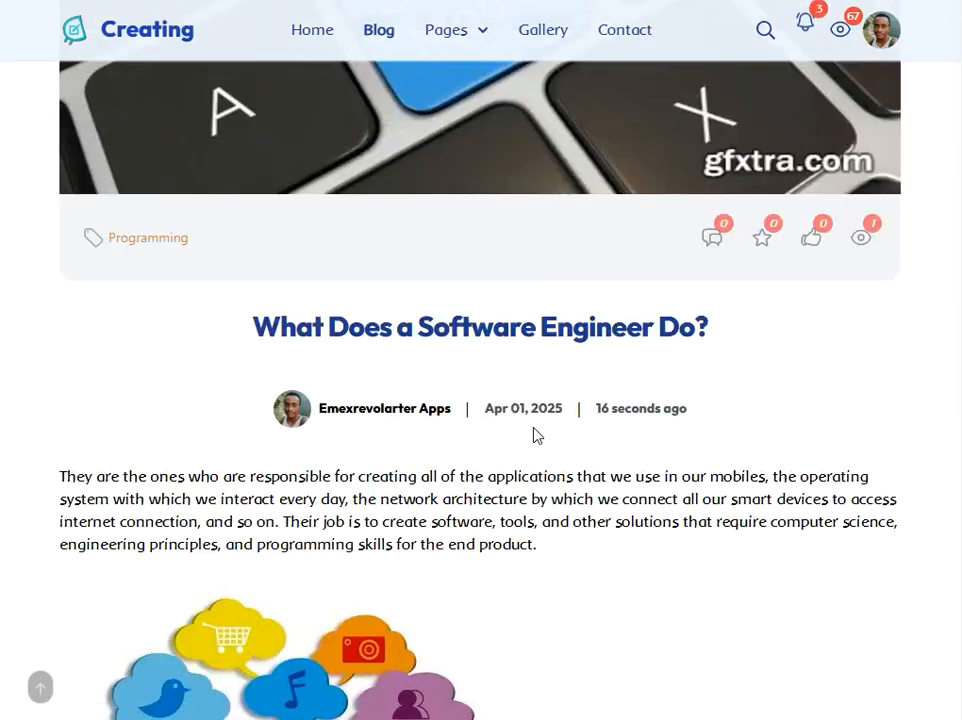
scroll(658, 413, down, 3)
scroll(658, 413, down, 10)
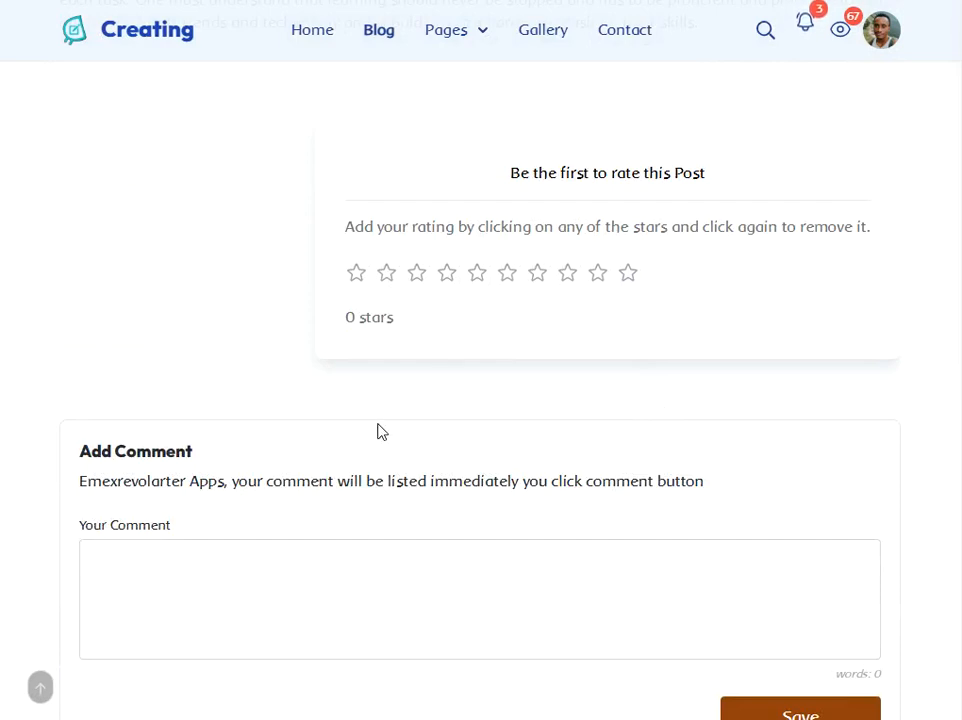
scroll(378, 436, down, 4)
scroll(430, 470, up, 3)
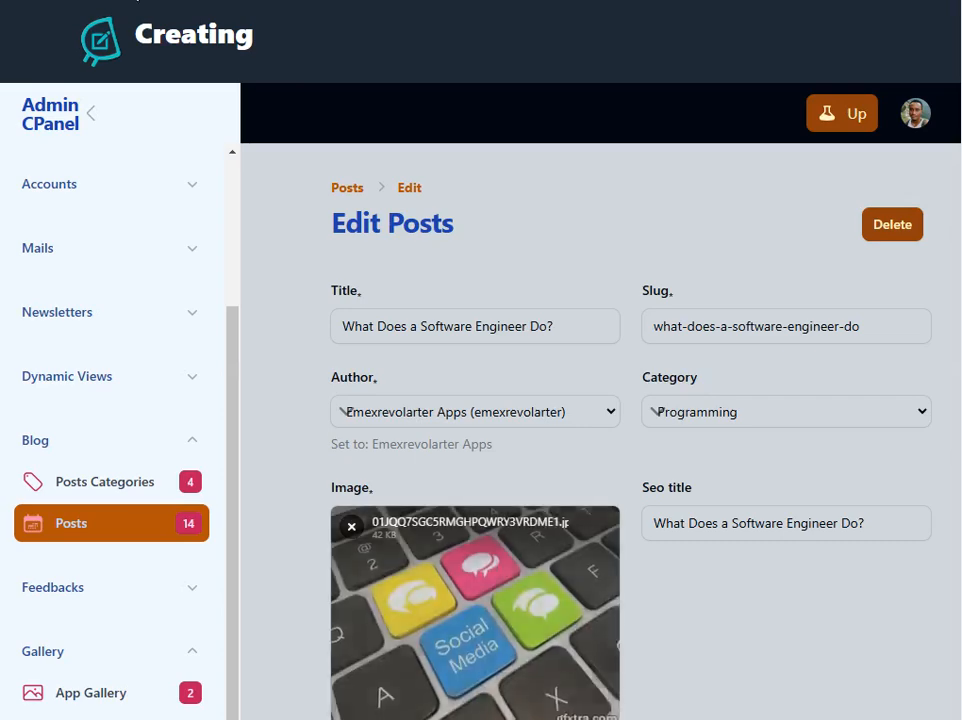
- On the post's admin edit page, set Allow comments to INACTIVE and save the changes
scroll(521, 563, down, 5)
scroll(521, 563, down, 9)
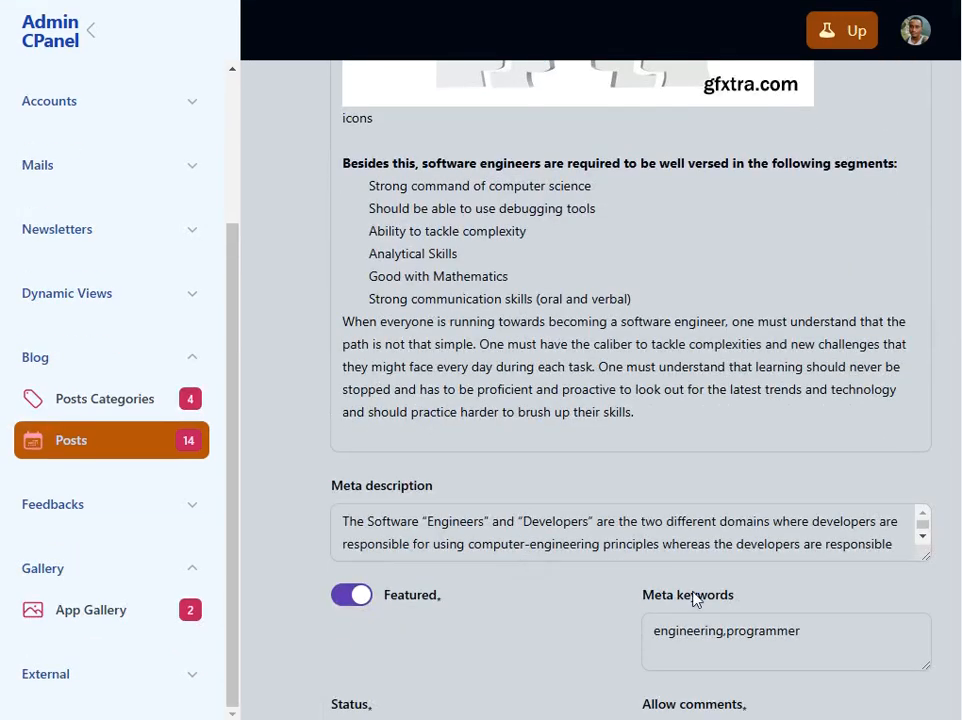
scroll(655, 629, down, 2)
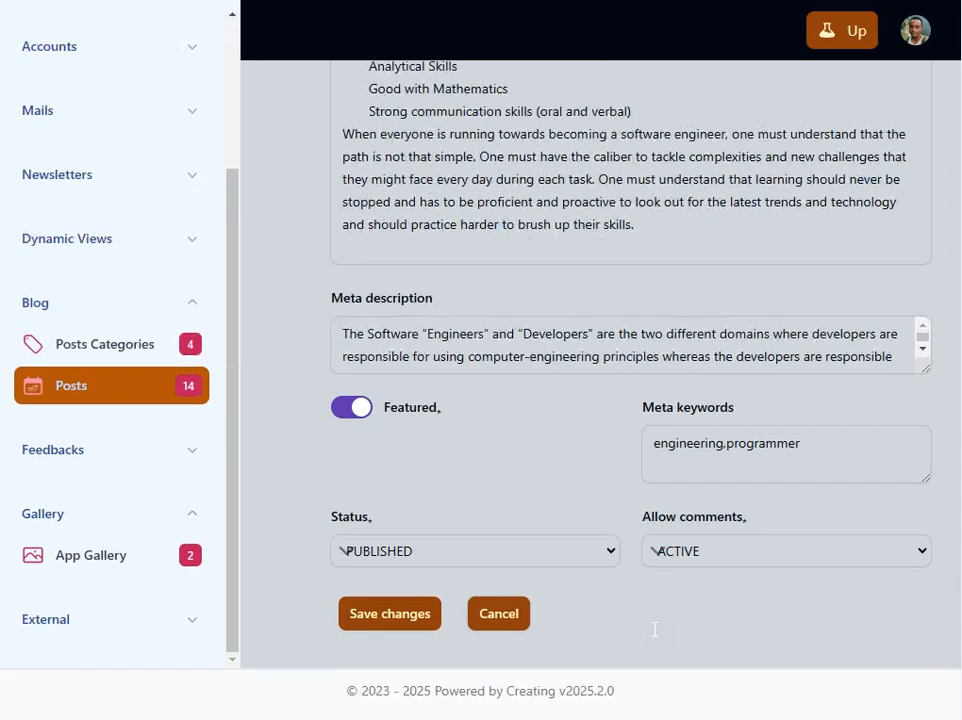
click(742, 560)
click(716, 639)
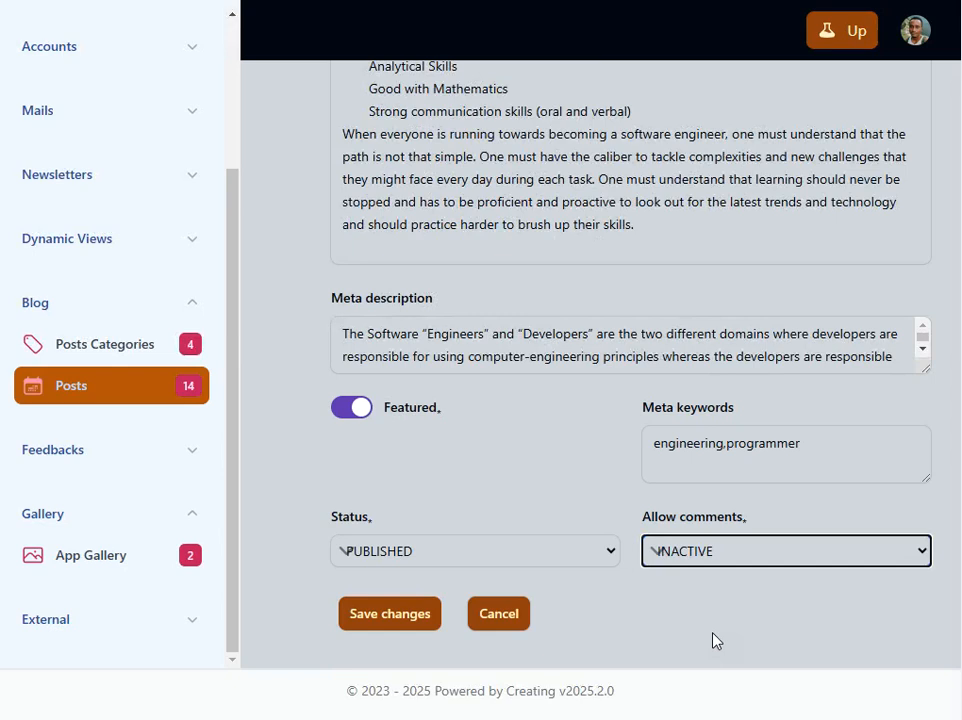
click(382, 614)
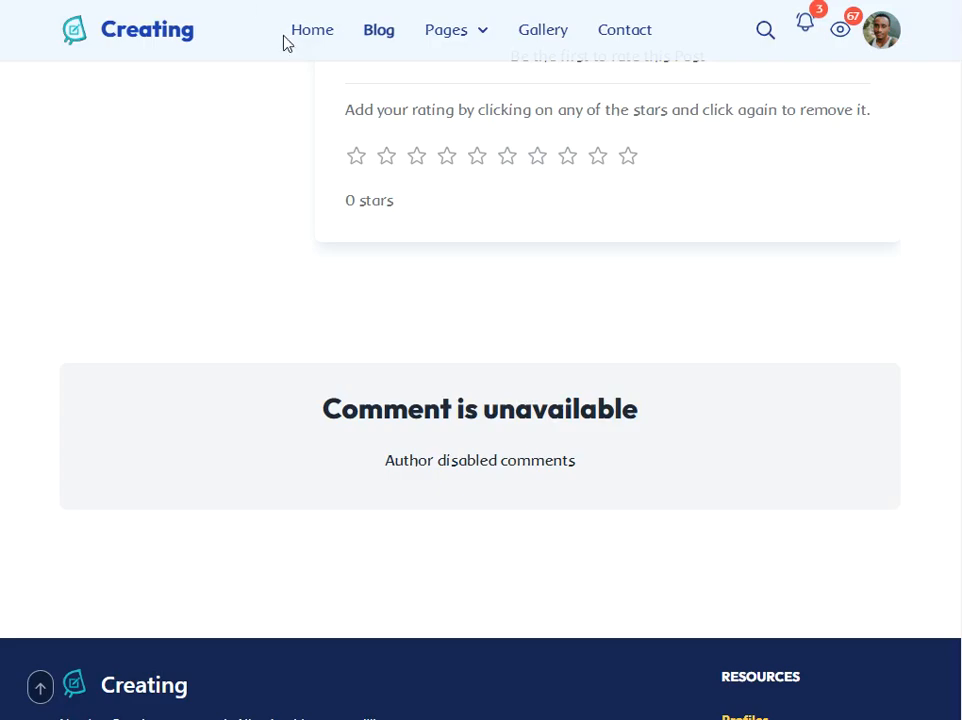
- Leave the post's edit page, open the users_can_comment app setting, set its status to Inactive and save
click(175, 0)
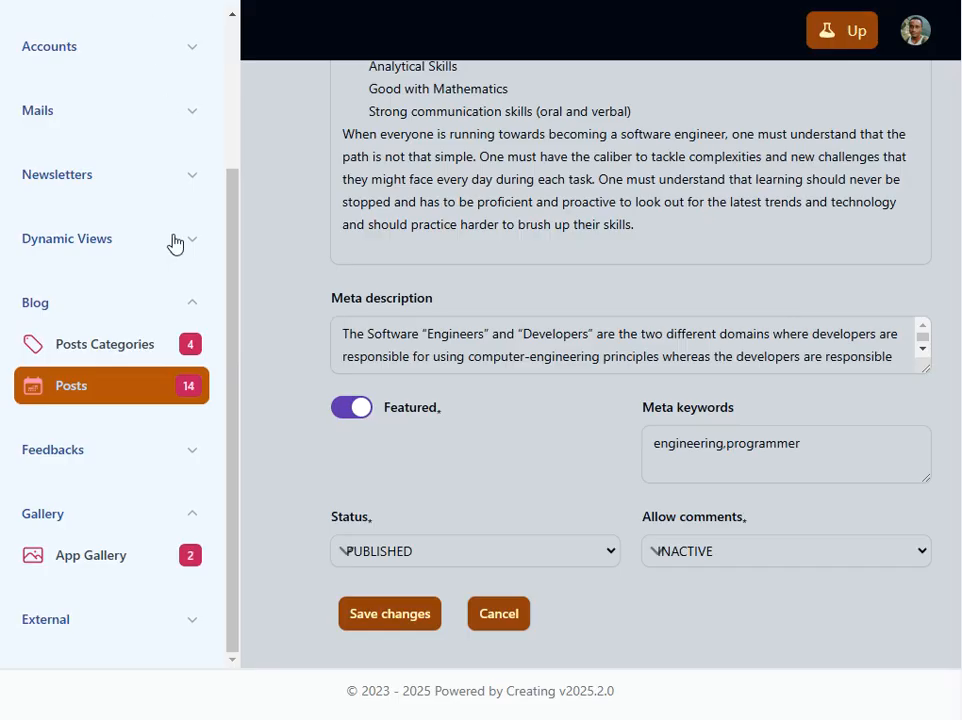
scroll(177, 244, up, 3)
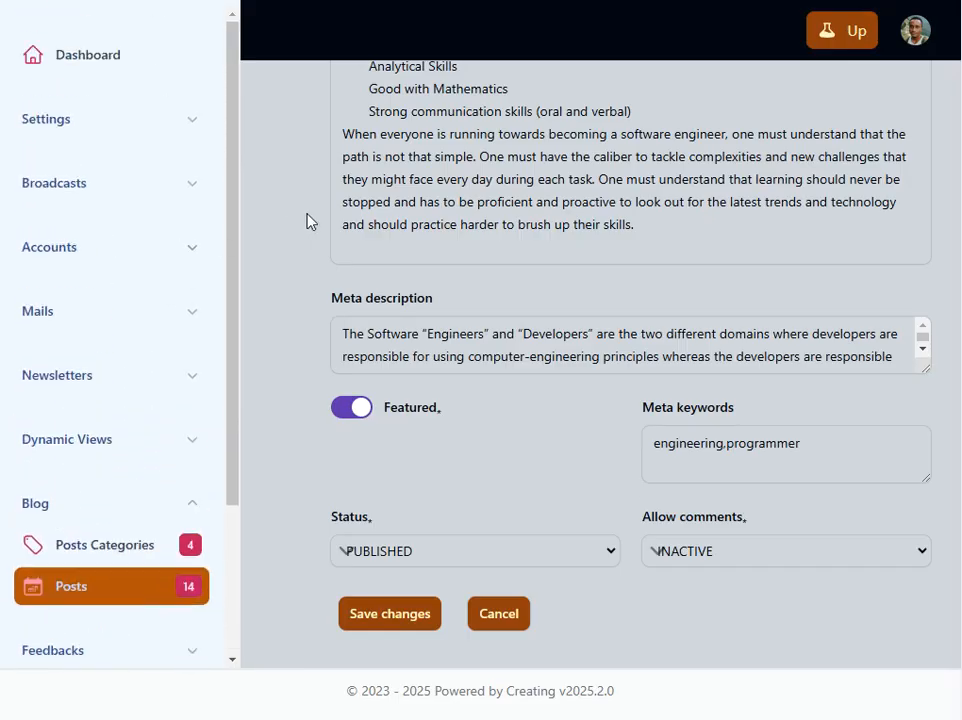
click(118, 132)
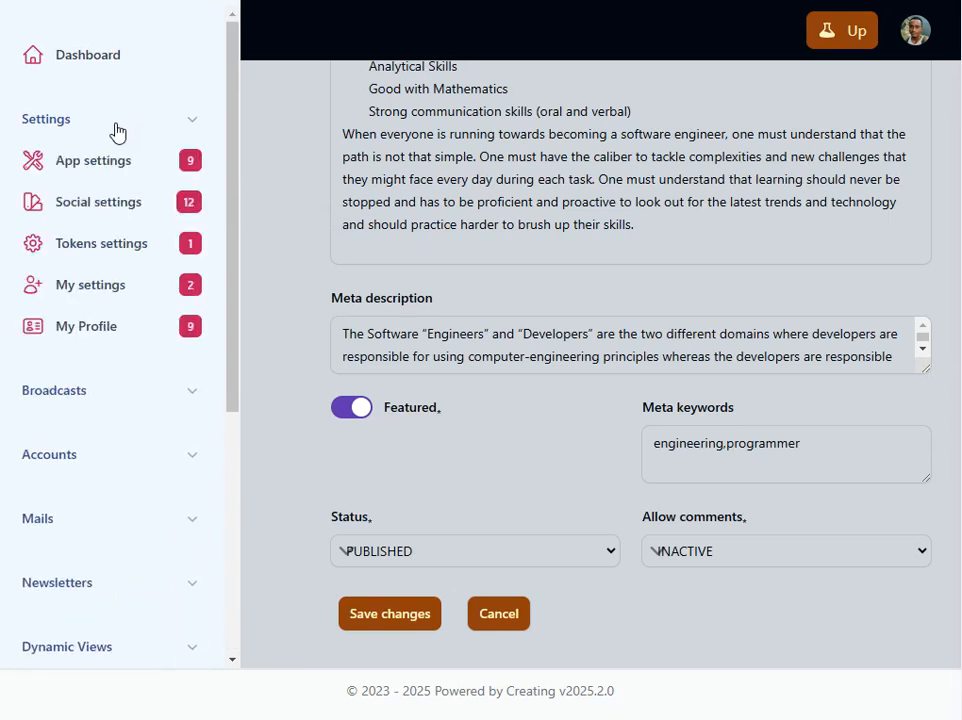
click(118, 170)
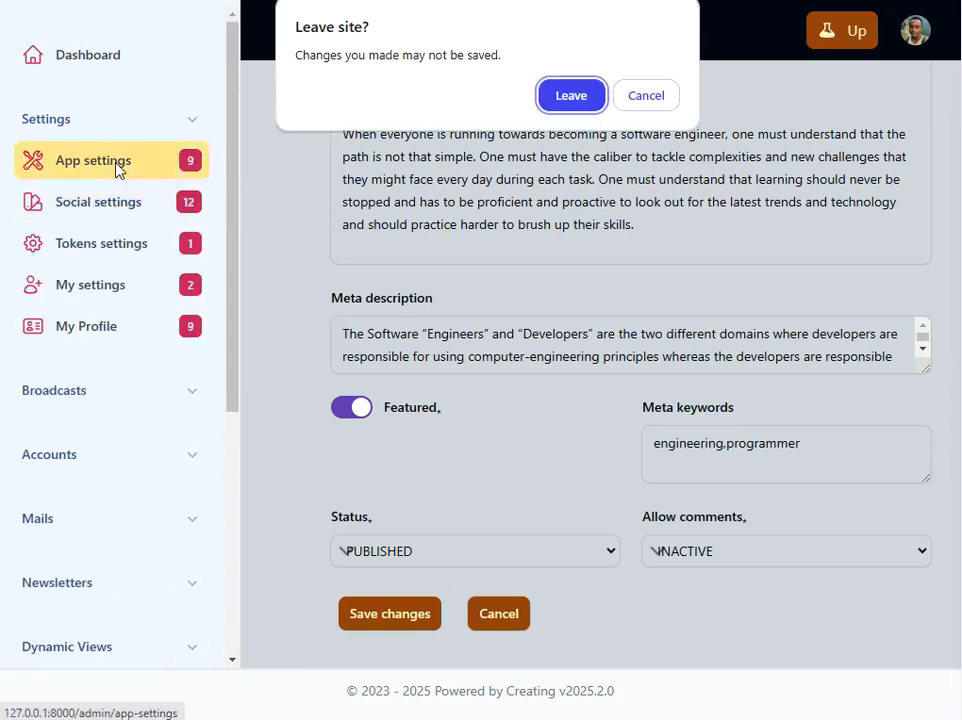
click(566, 96)
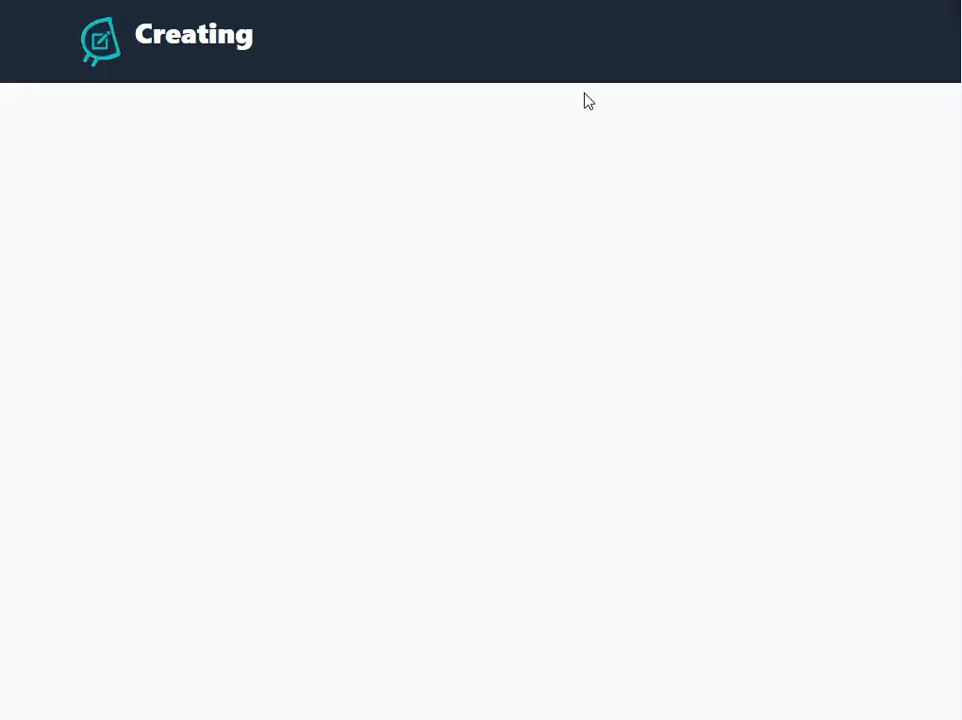
scroll(516, 465, down, 3)
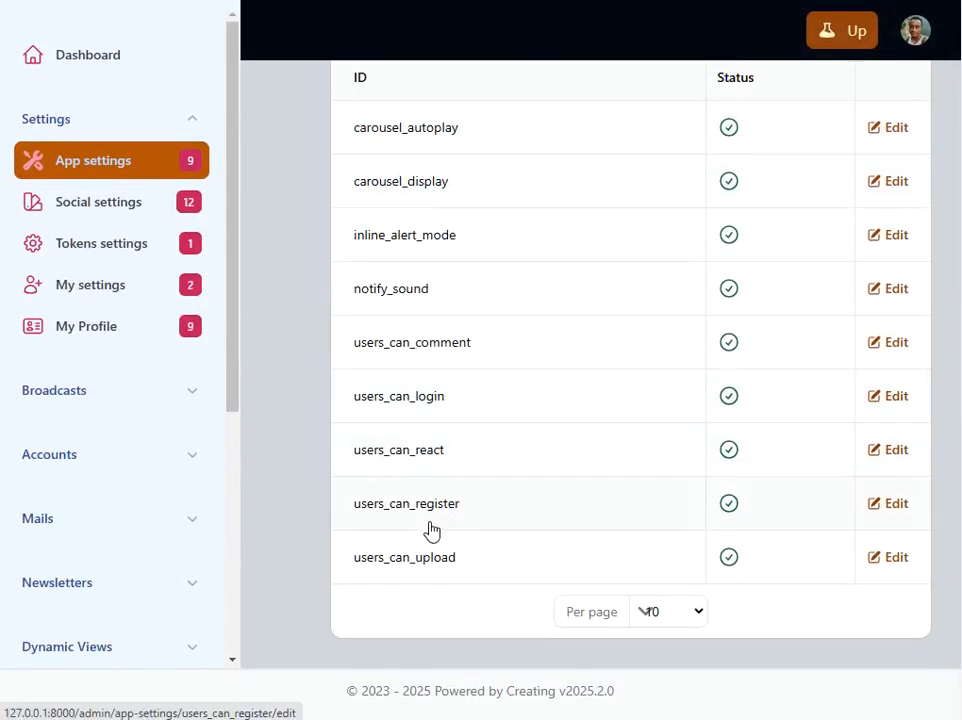
click(466, 350)
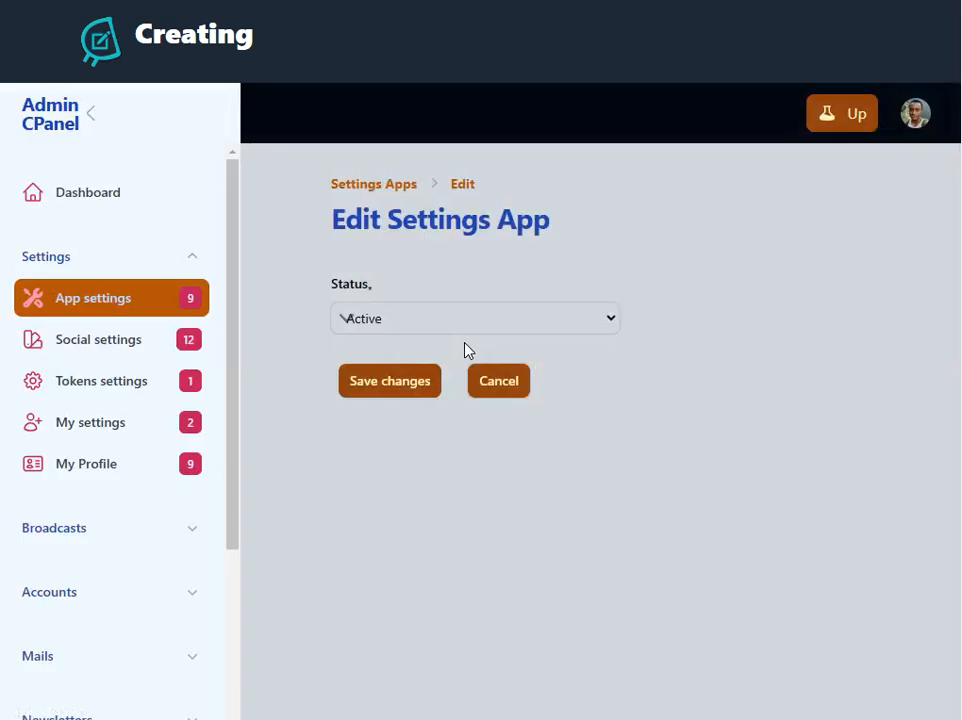
click(455, 318)
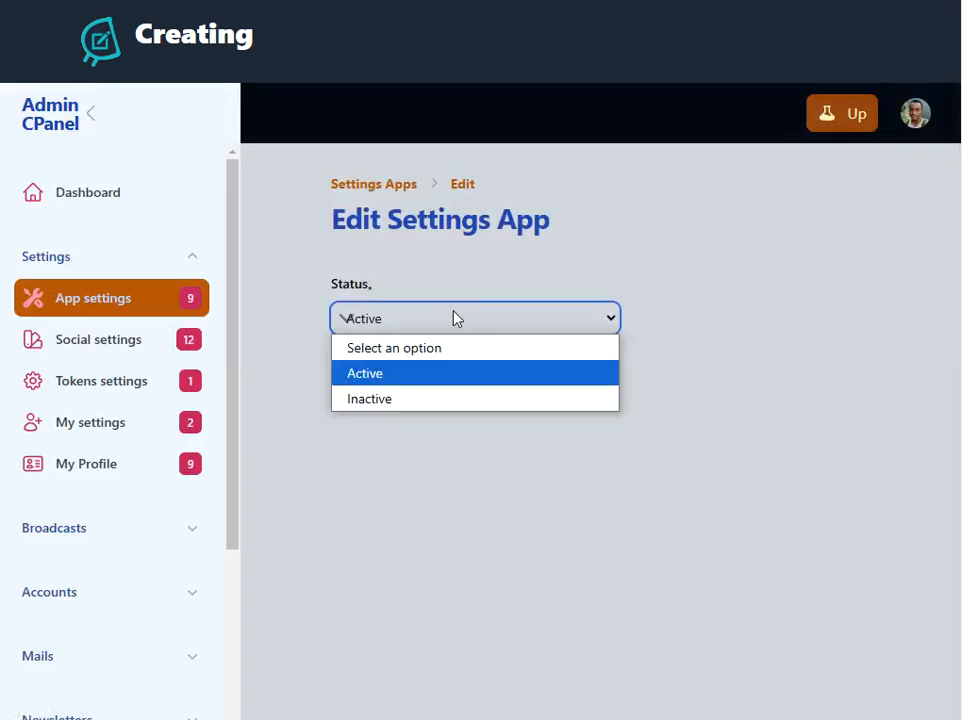
click(410, 399)
click(411, 388)
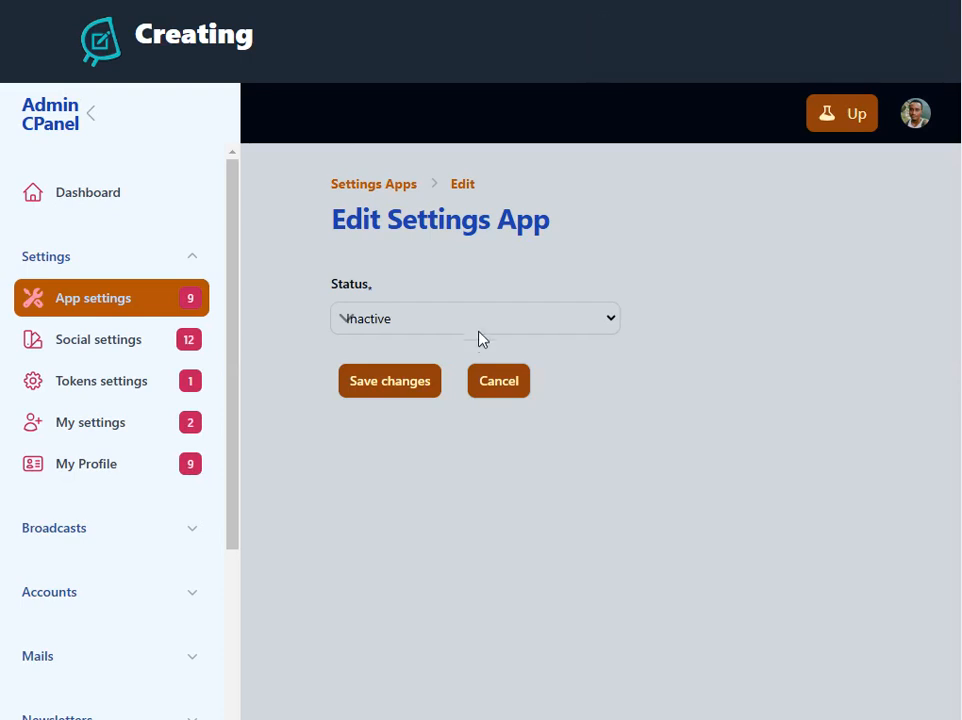
- Set the status of the users_can_comment app setting back to Active and save the changes
click(458, 330)
click(419, 372)
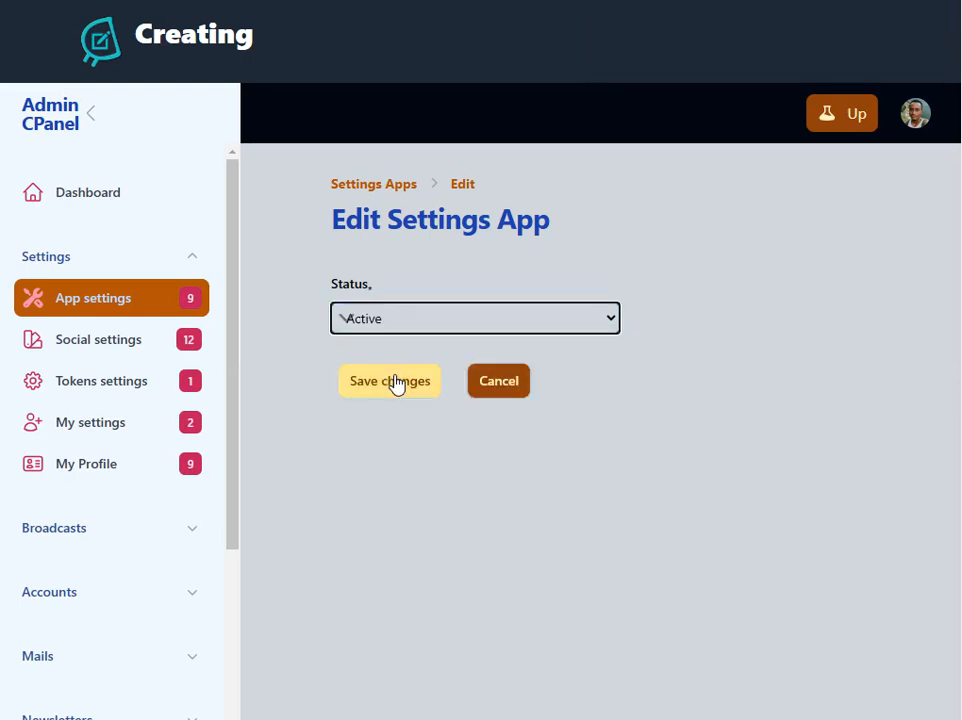
click(396, 382)
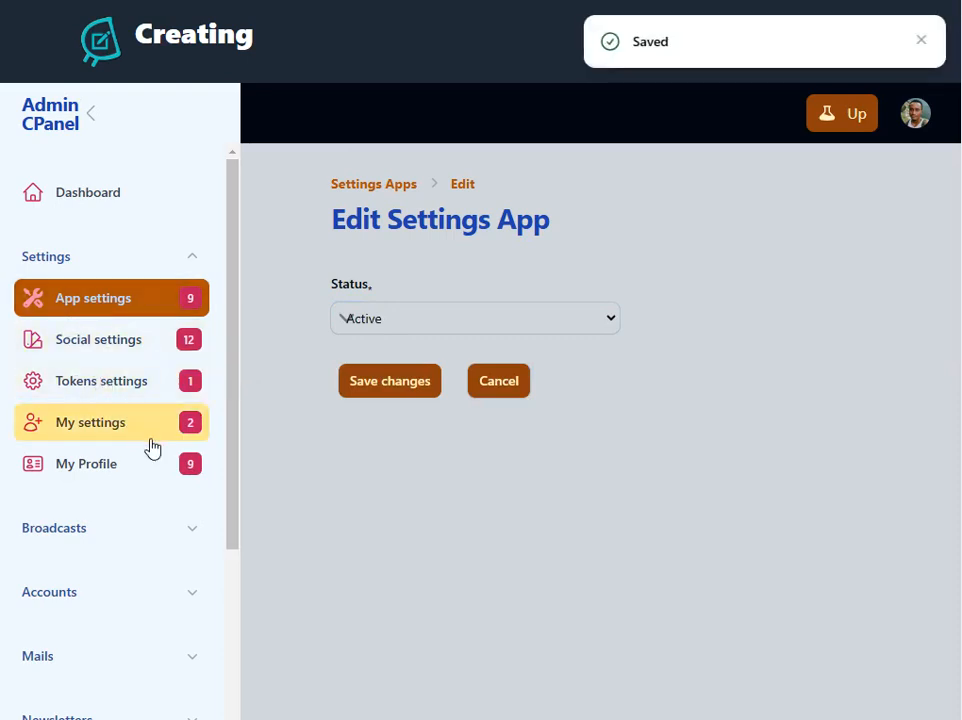
- Open the post "What Does a Software Engineer Do?" for editing, set Allow comments to ACTIVE and save the changes
scroll(159, 481, down, 3)
scroll(140, 550, down, 1)
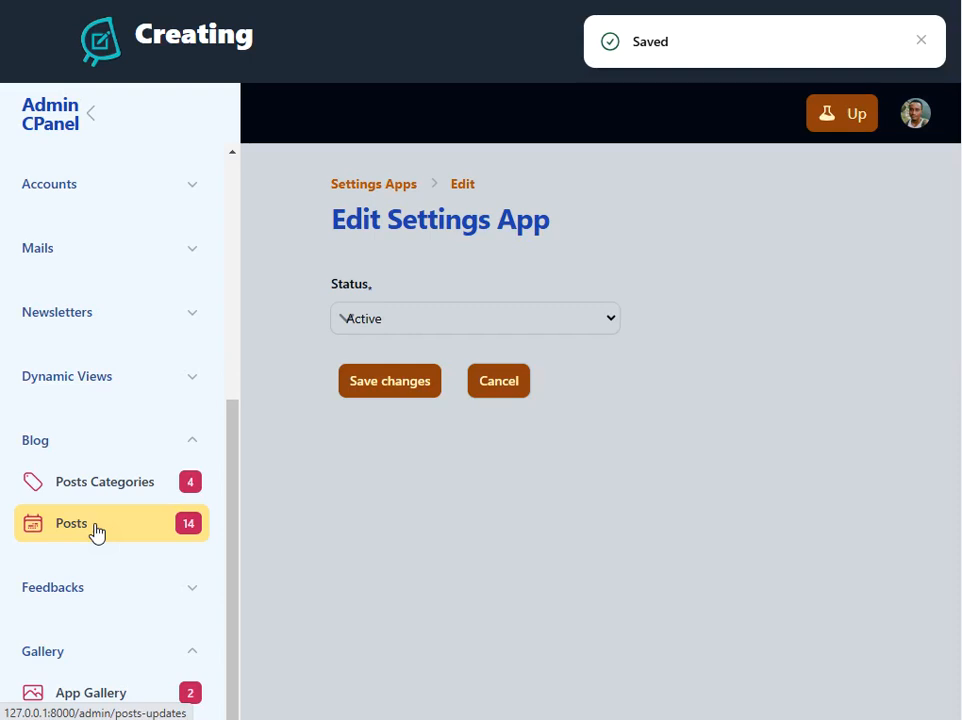
click(97, 531)
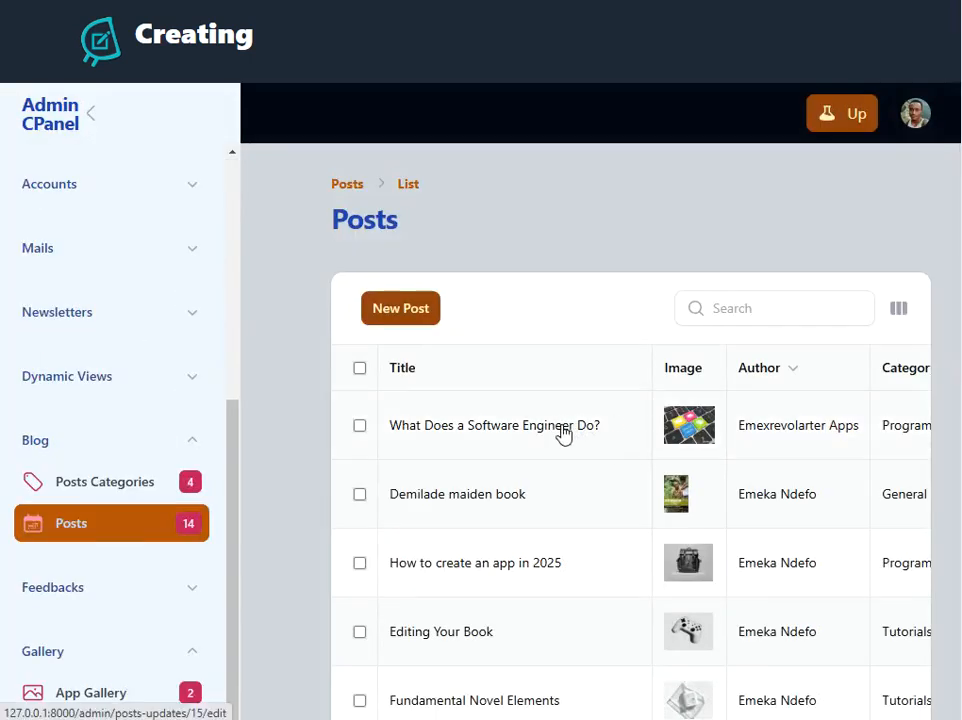
click(563, 430)
scroll(558, 457, down, 7)
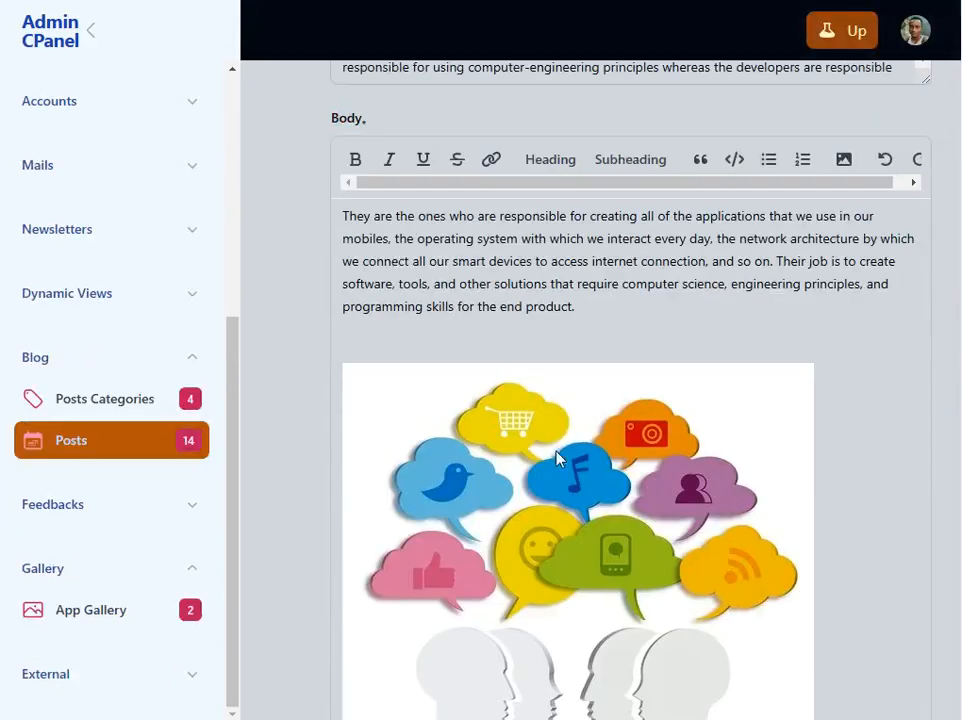
scroll(569, 485, down, 7)
click(769, 553)
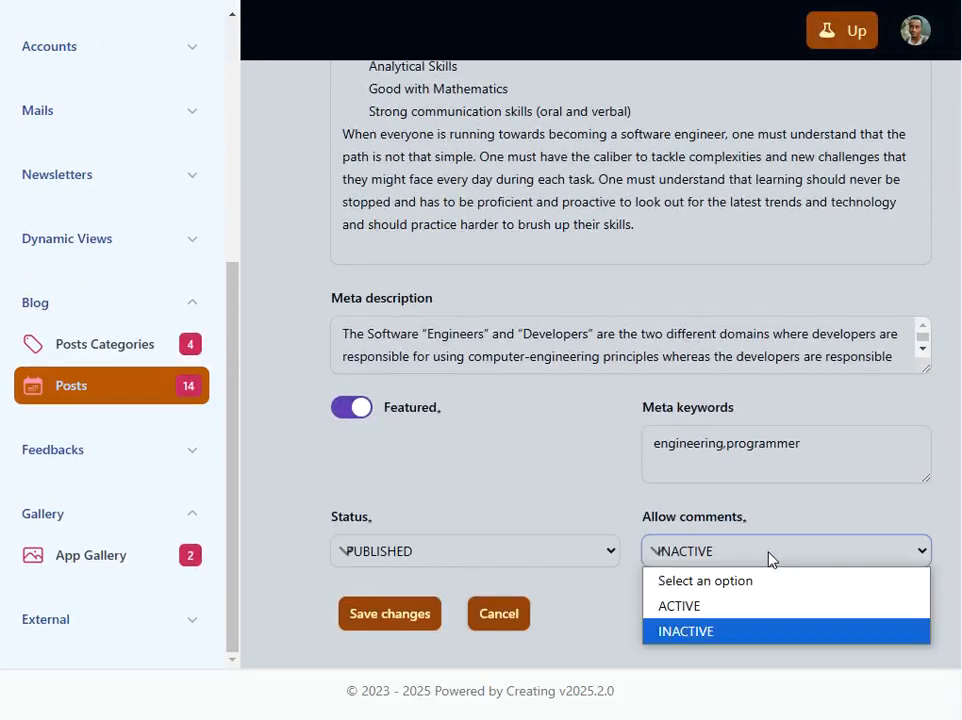
click(717, 615)
click(393, 616)
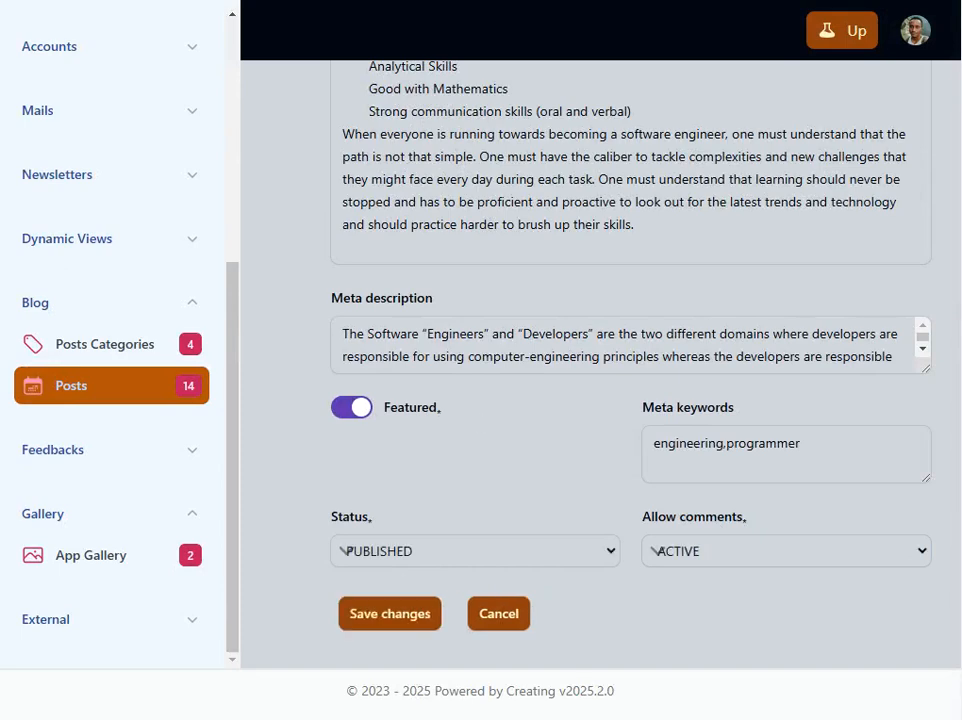
- Return to the post's public page and start a new comment in the Your Comment field
click(500, 0)
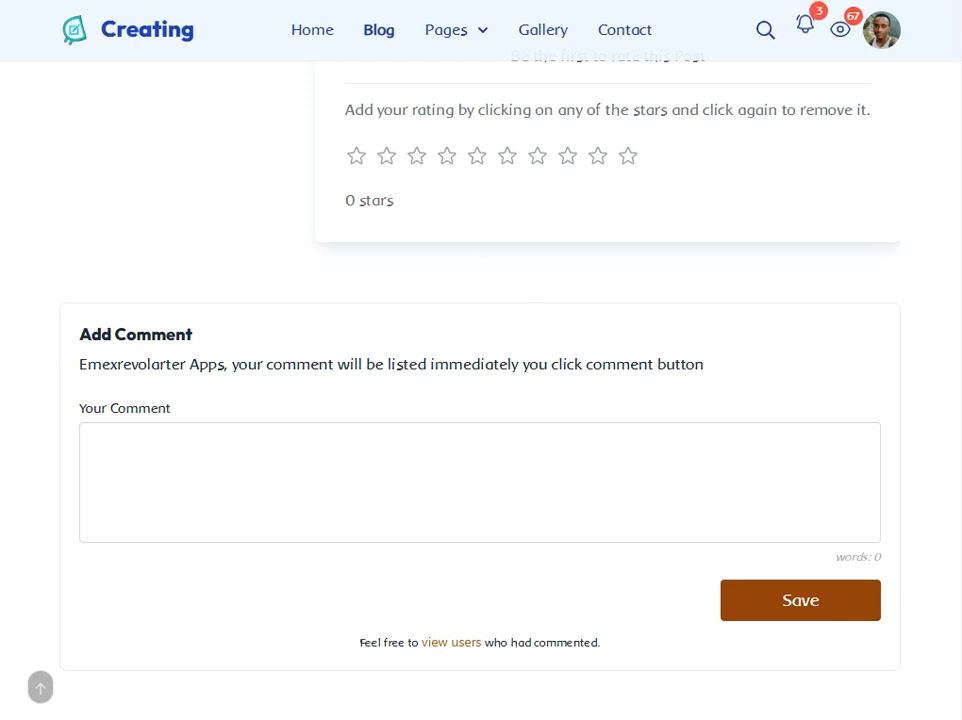
click(92, 438)
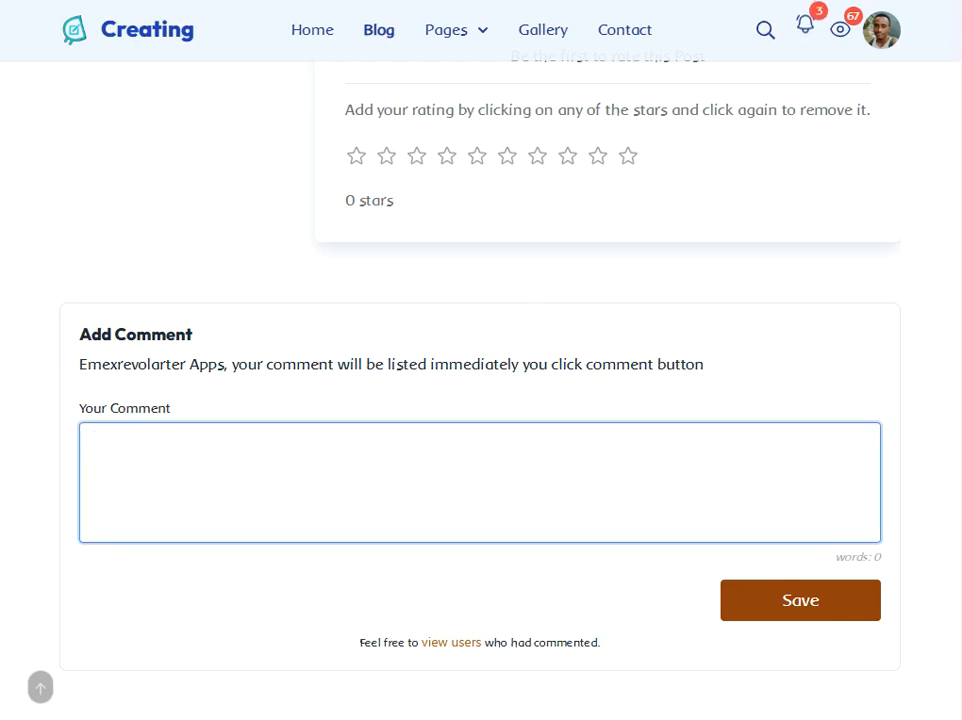